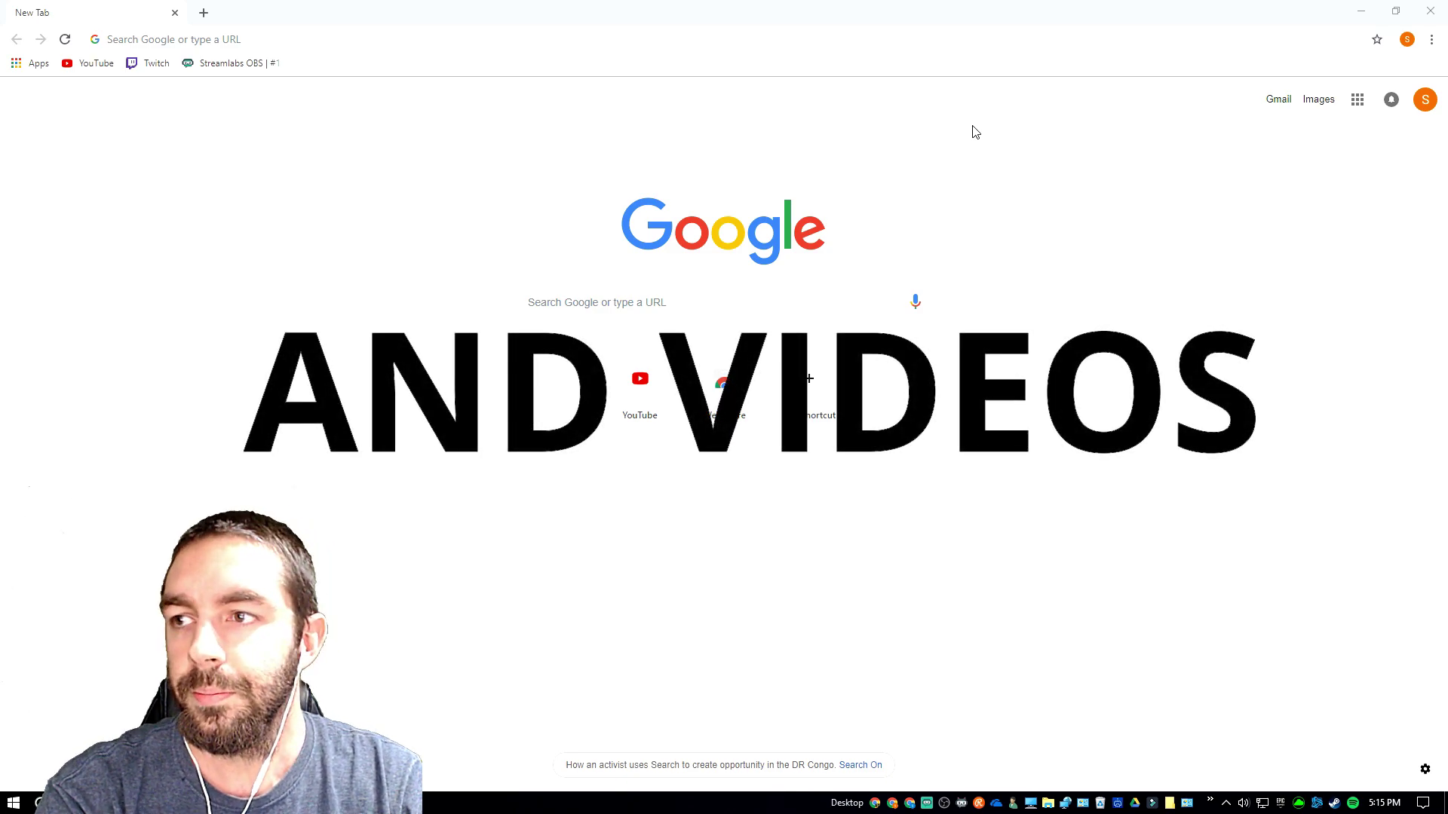
- Open the Streamlabs website from the saved bookmark
left_click(236, 68)
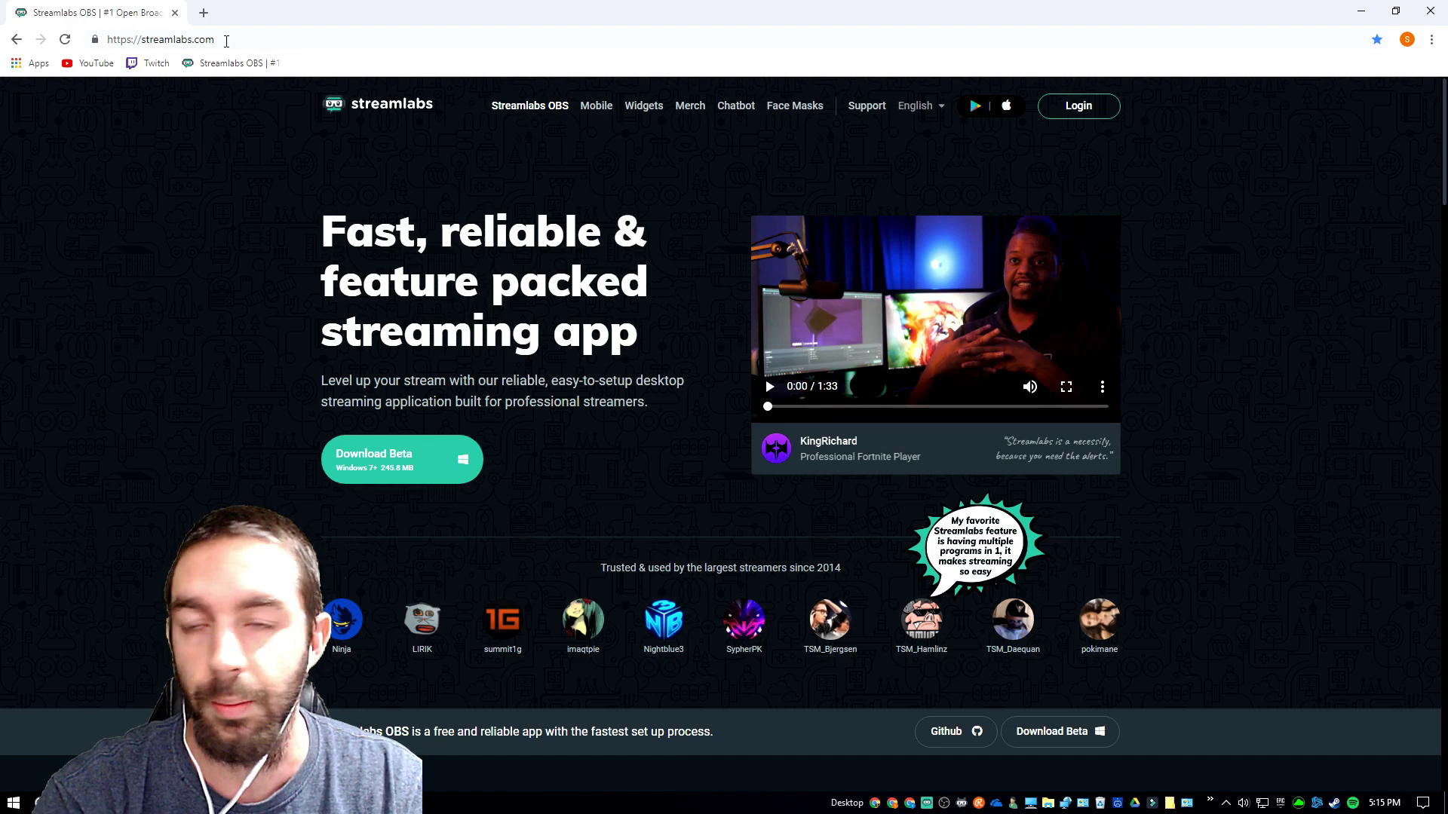
left_click(385, 107)
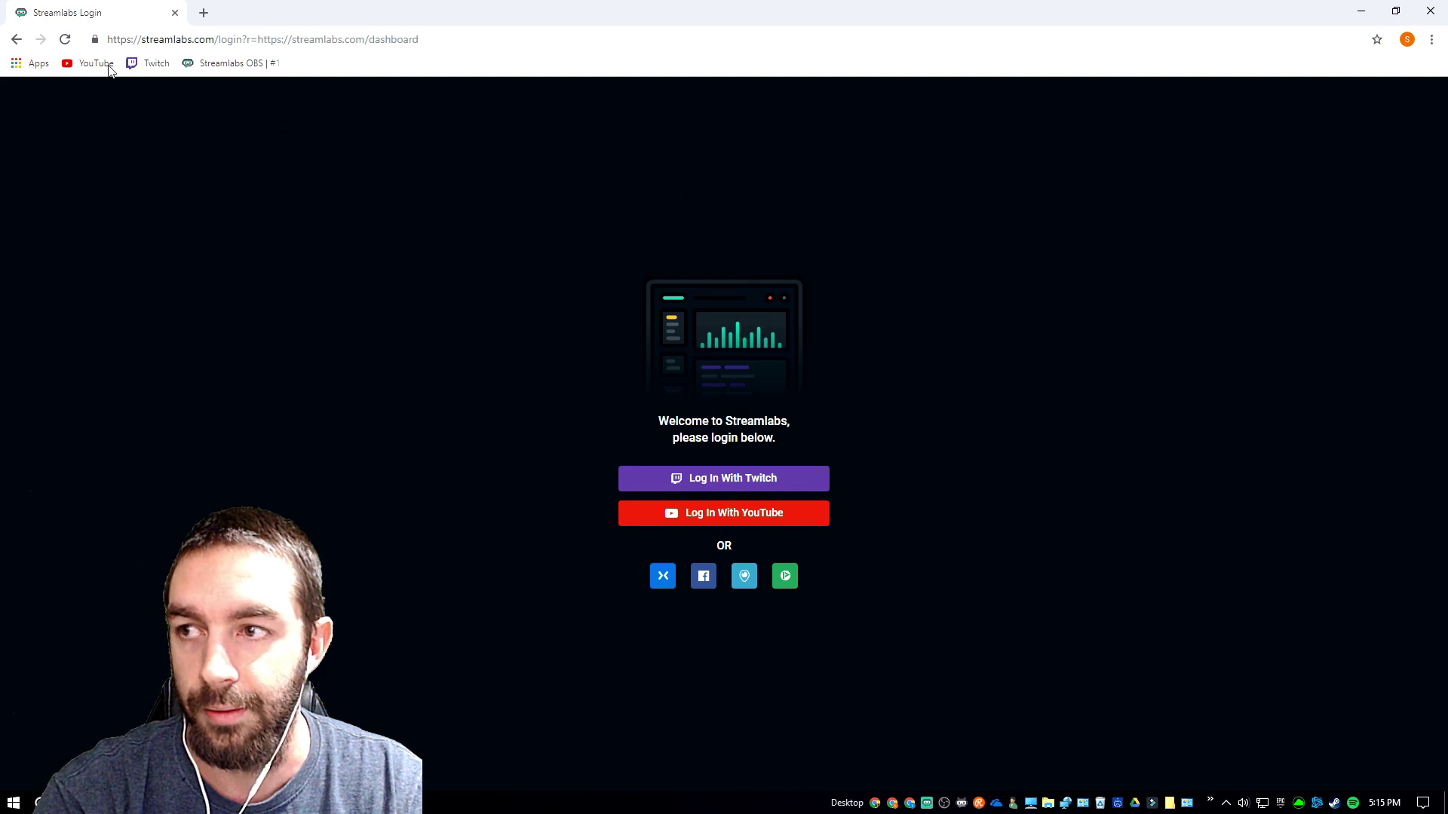
left_click(16, 41)
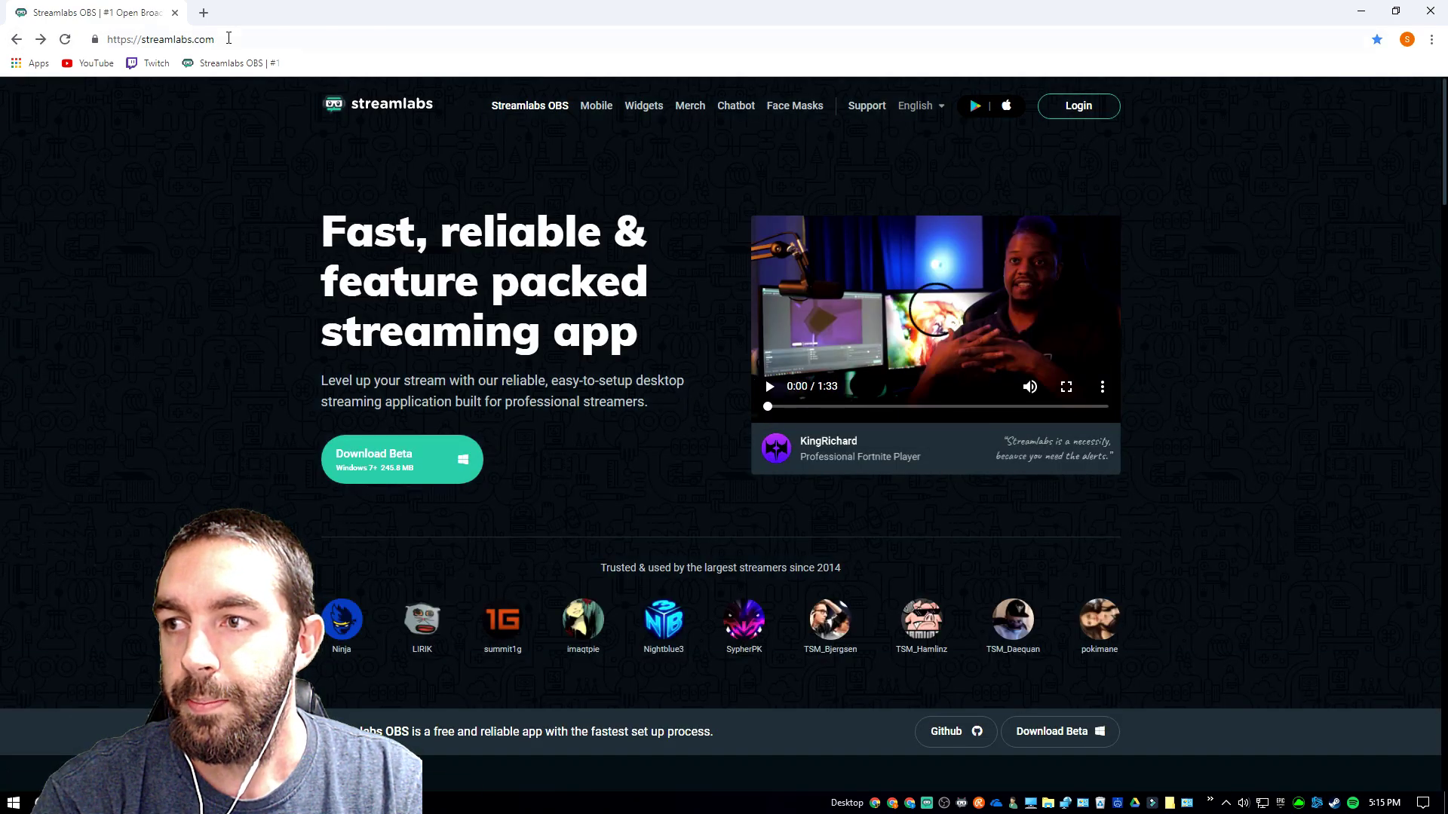
left_click(229, 39)
left_click(234, 207)
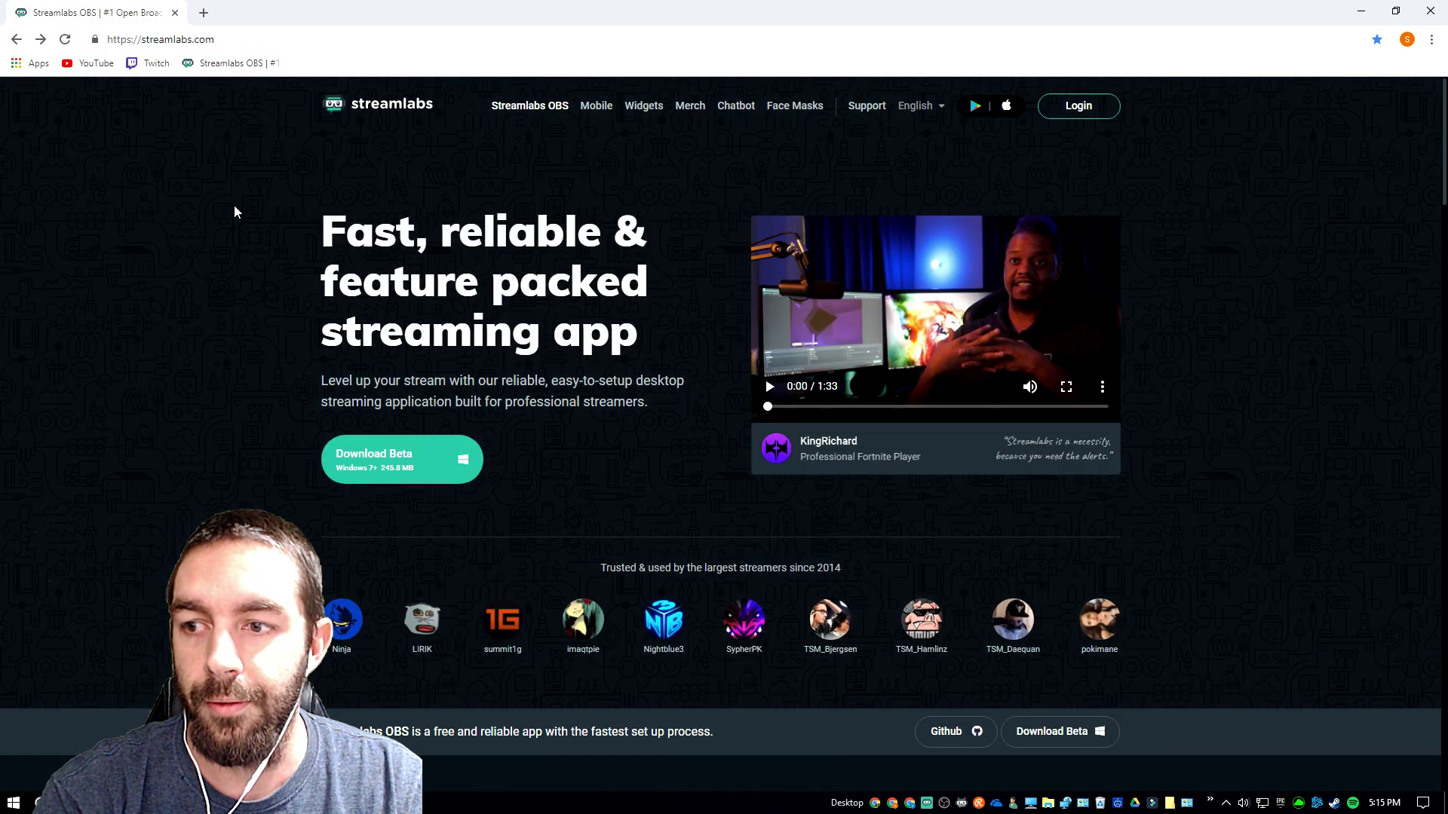
left_click(1087, 107)
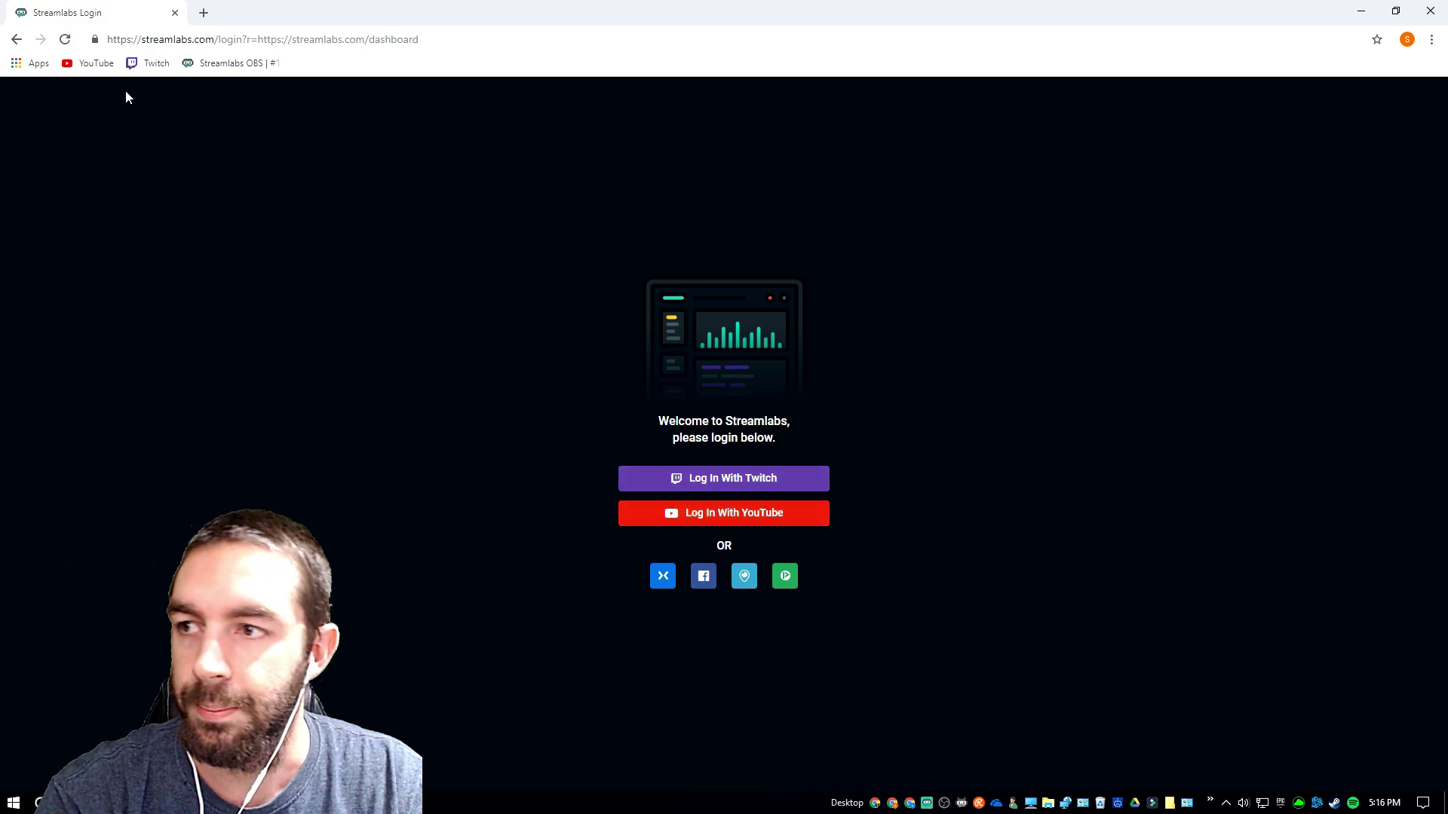
left_click(17, 39)
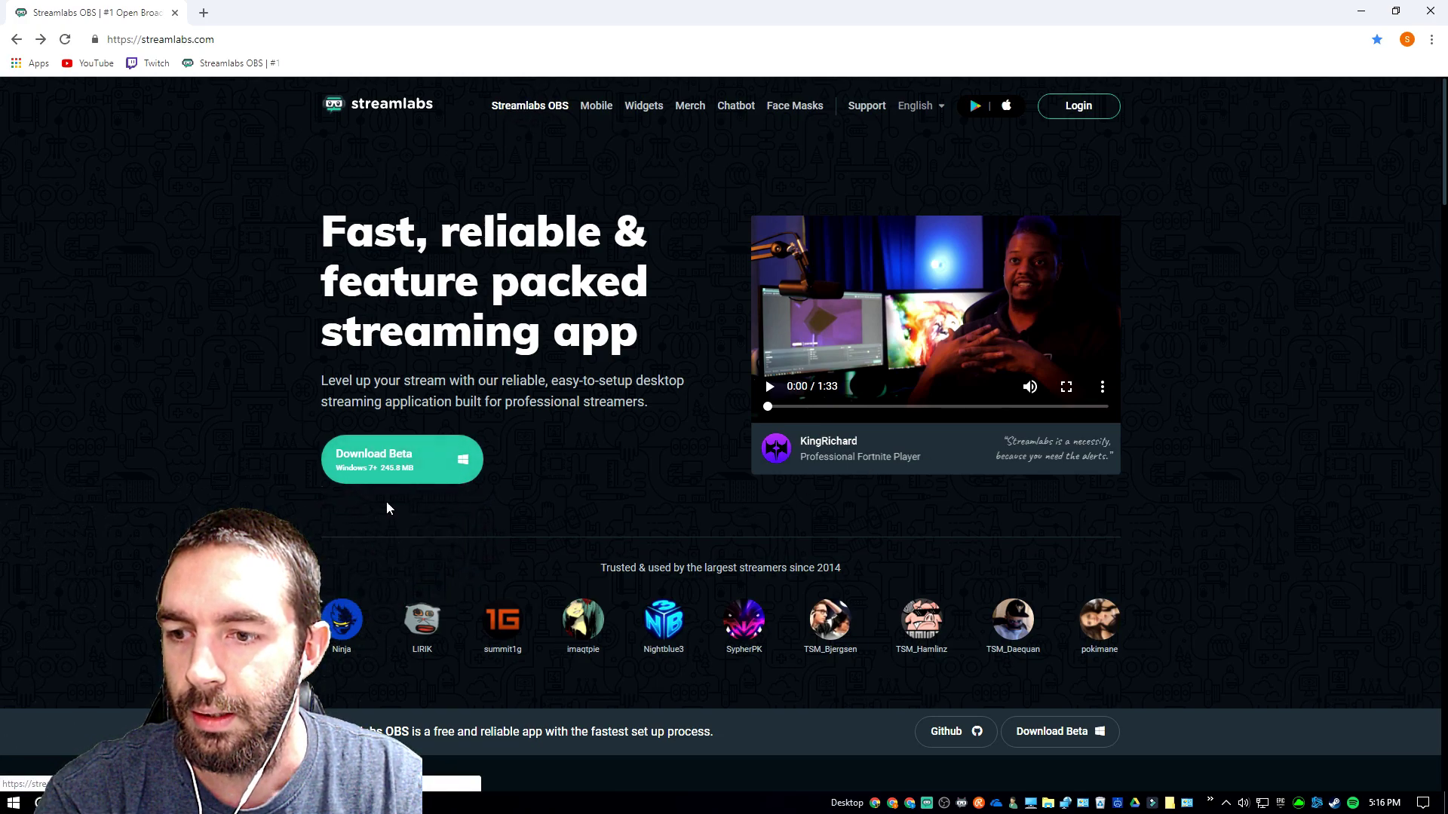
- Log in to Streamlabs with YouTube, choosing the Google account and allowing streamlabs.com to access it
left_click(1077, 113)
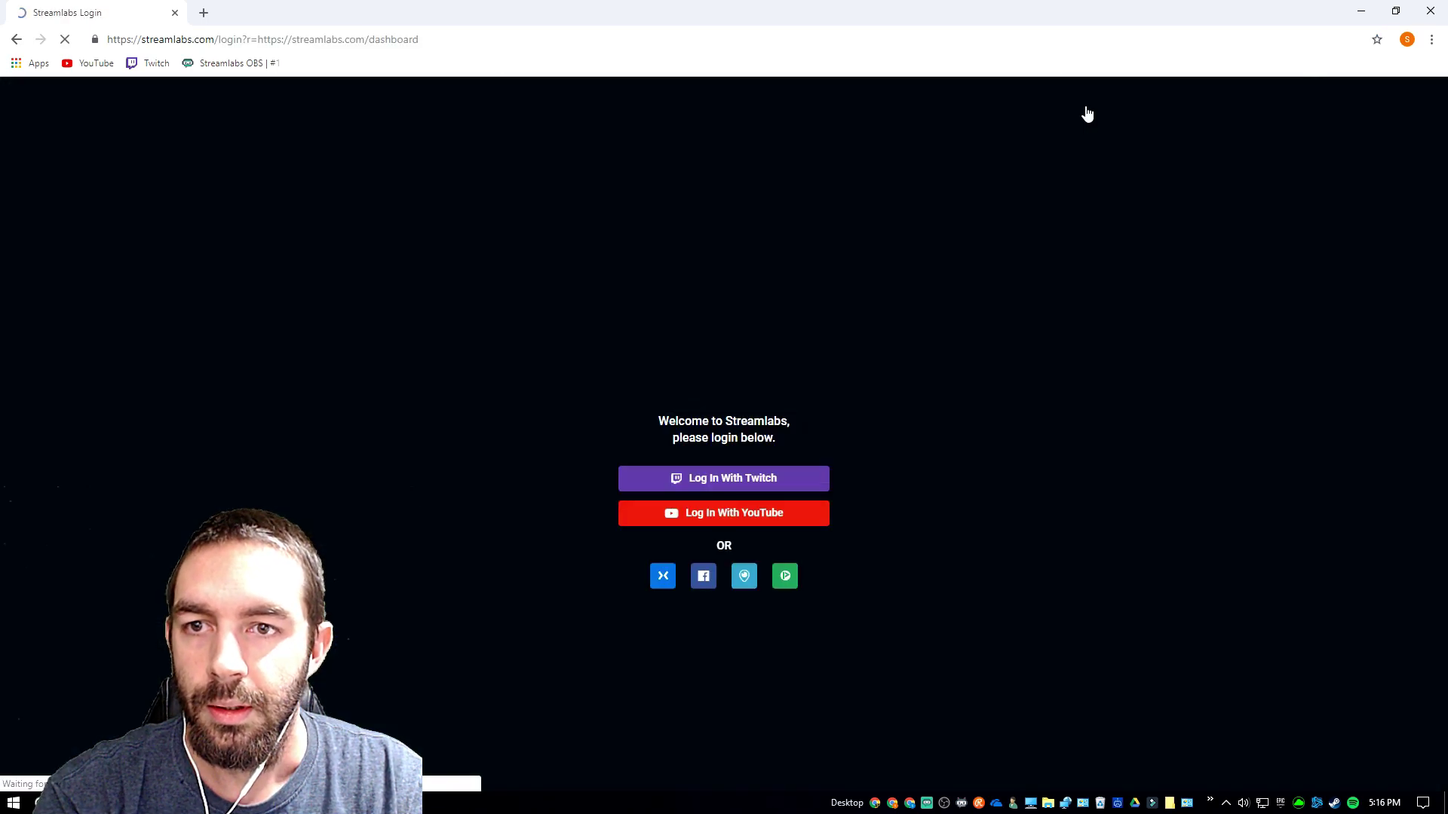
left_click(730, 519)
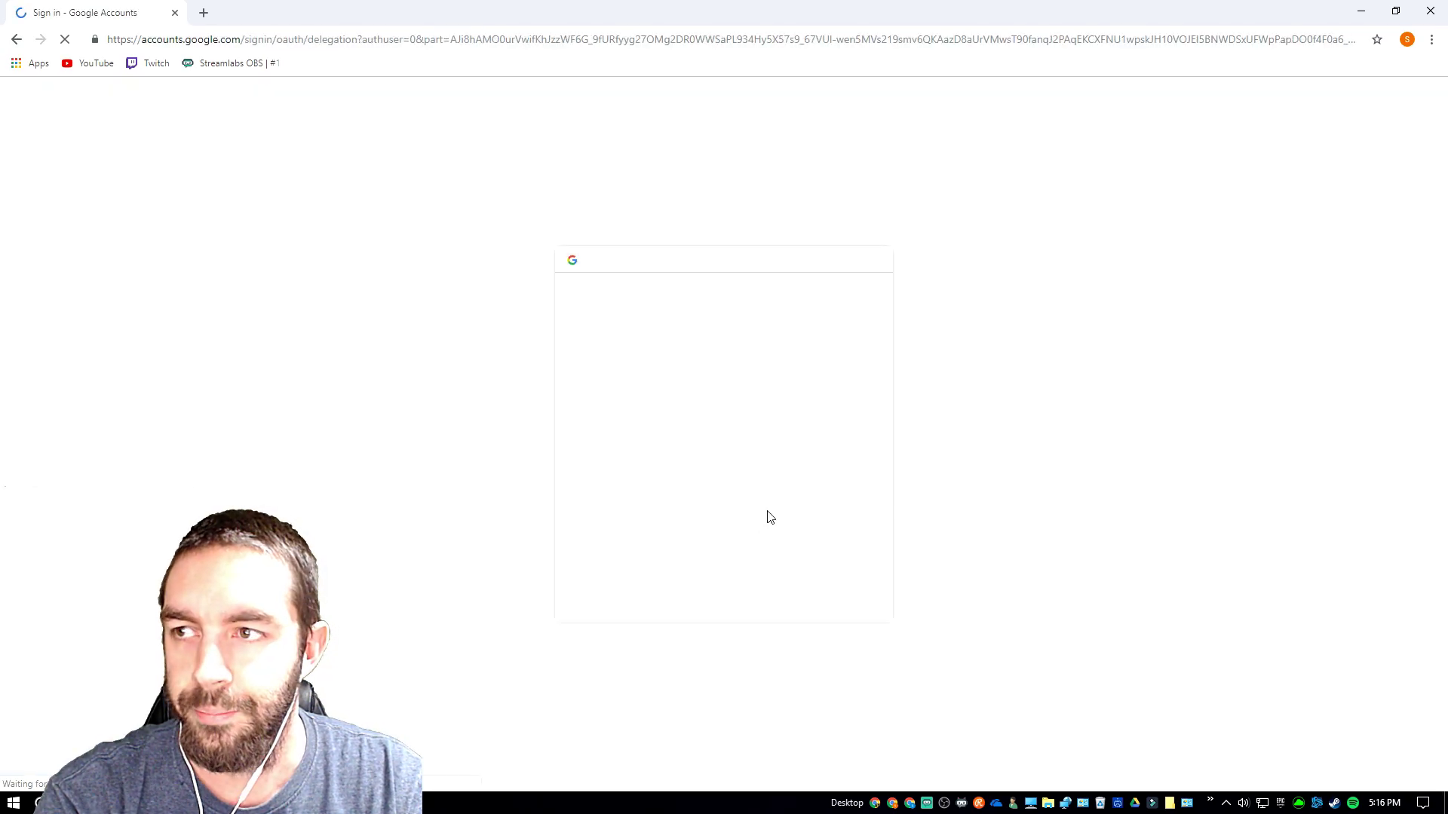
left_click(685, 411)
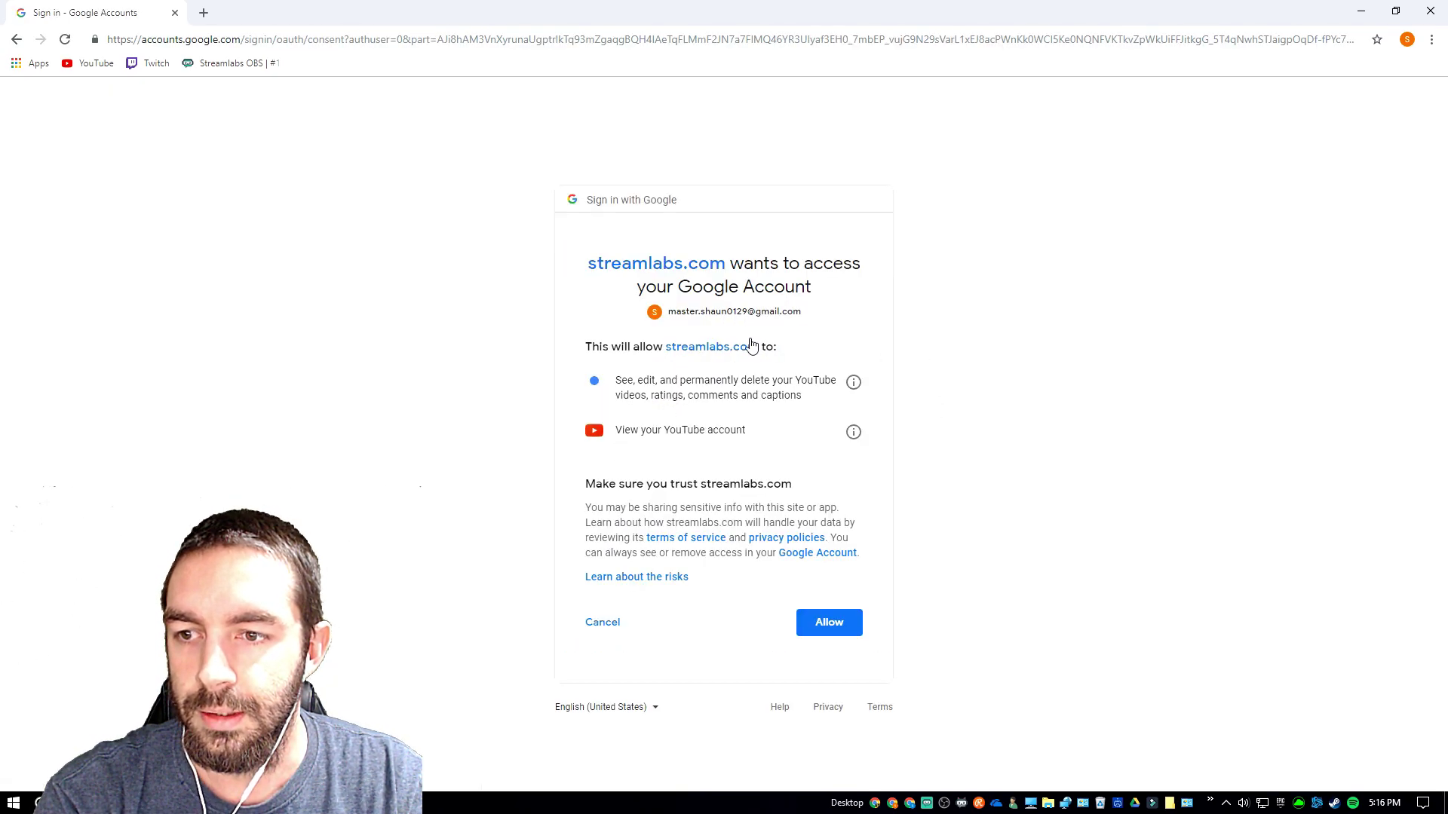
left_click(842, 625)
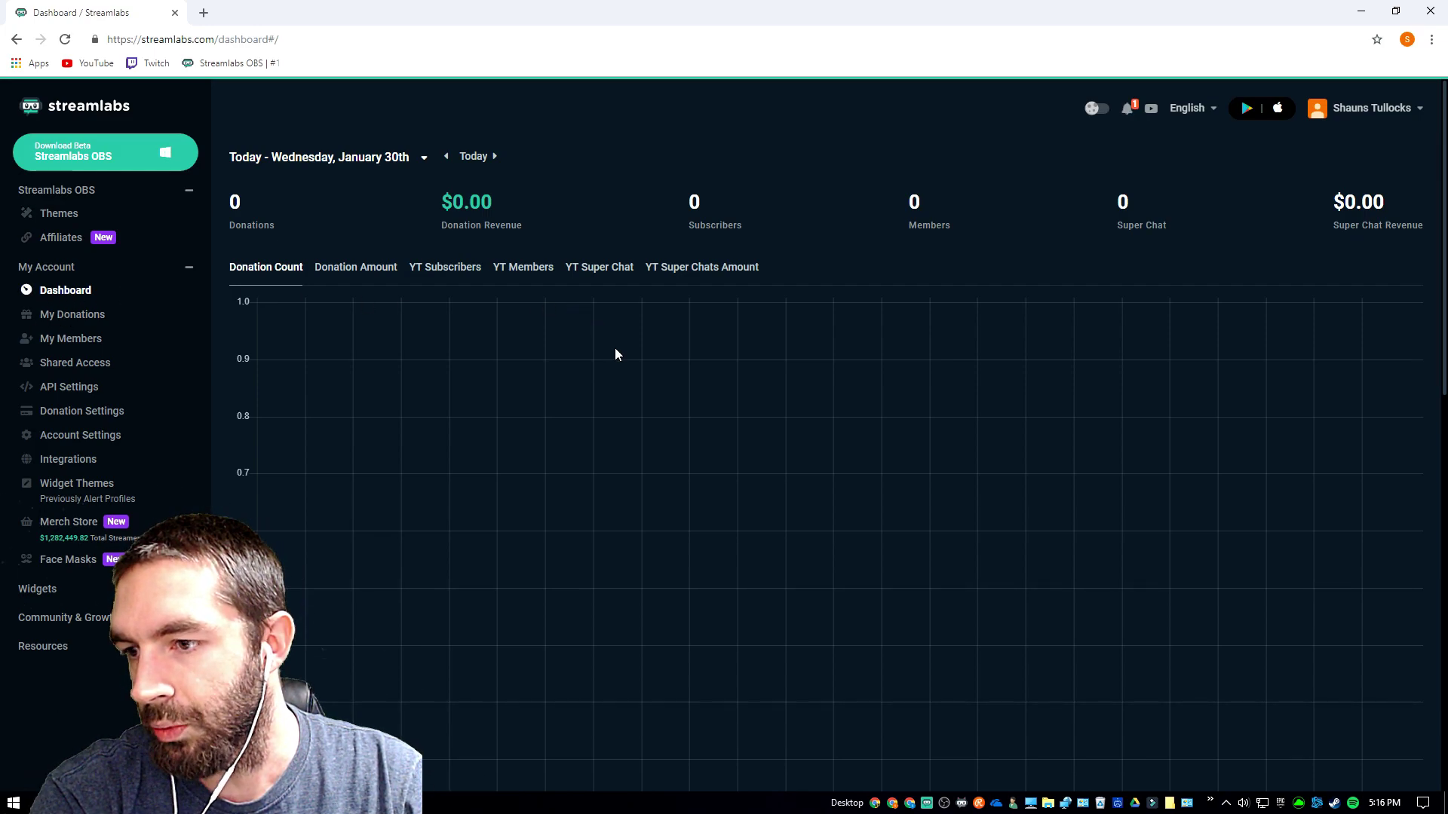
- Look over the account dashboard and highlight the tip page URL in My Donations
scroll(614, 352, "down", 5)
scroll(614, 352, "up", 5)
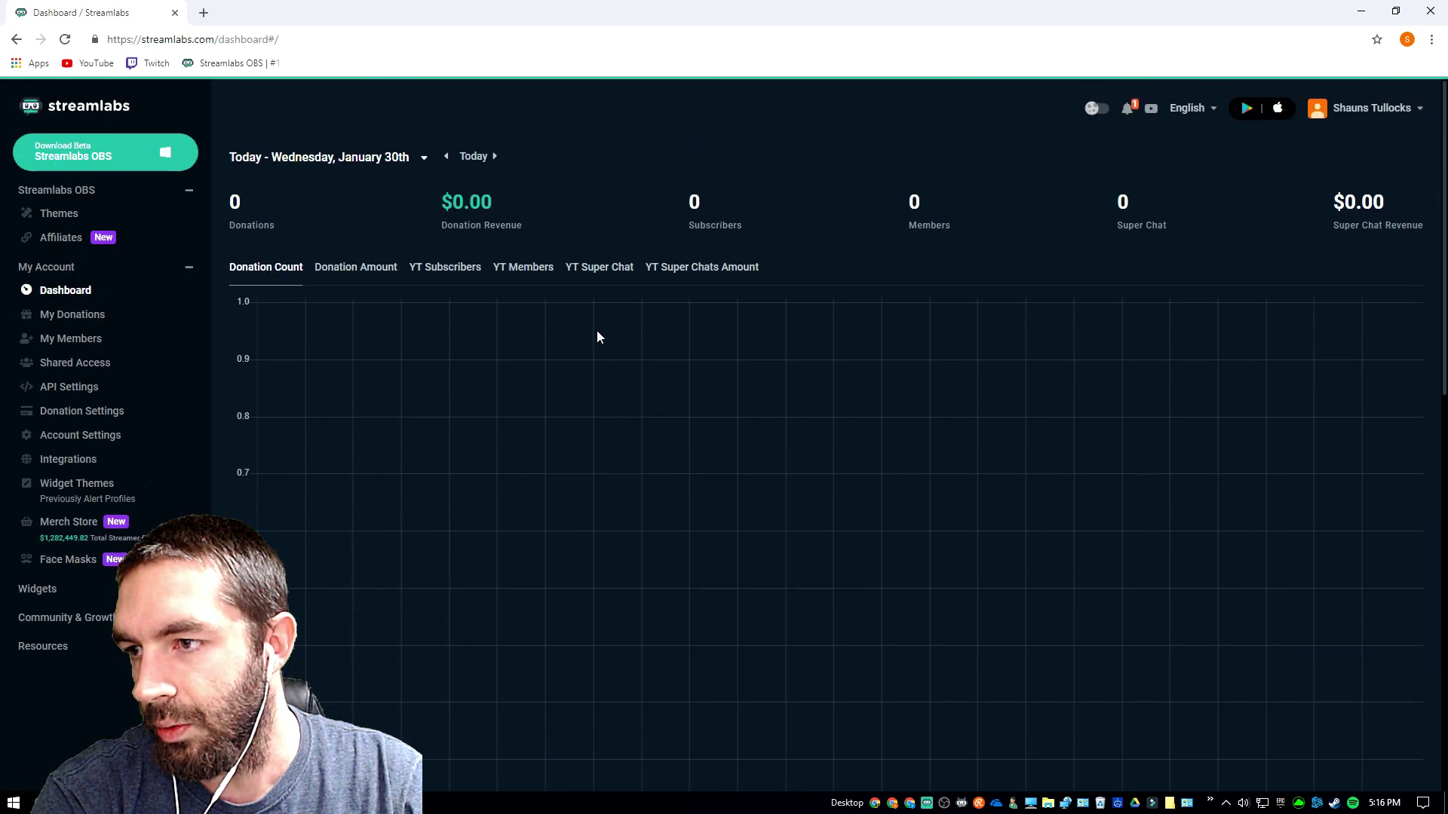
left_click(67, 323)
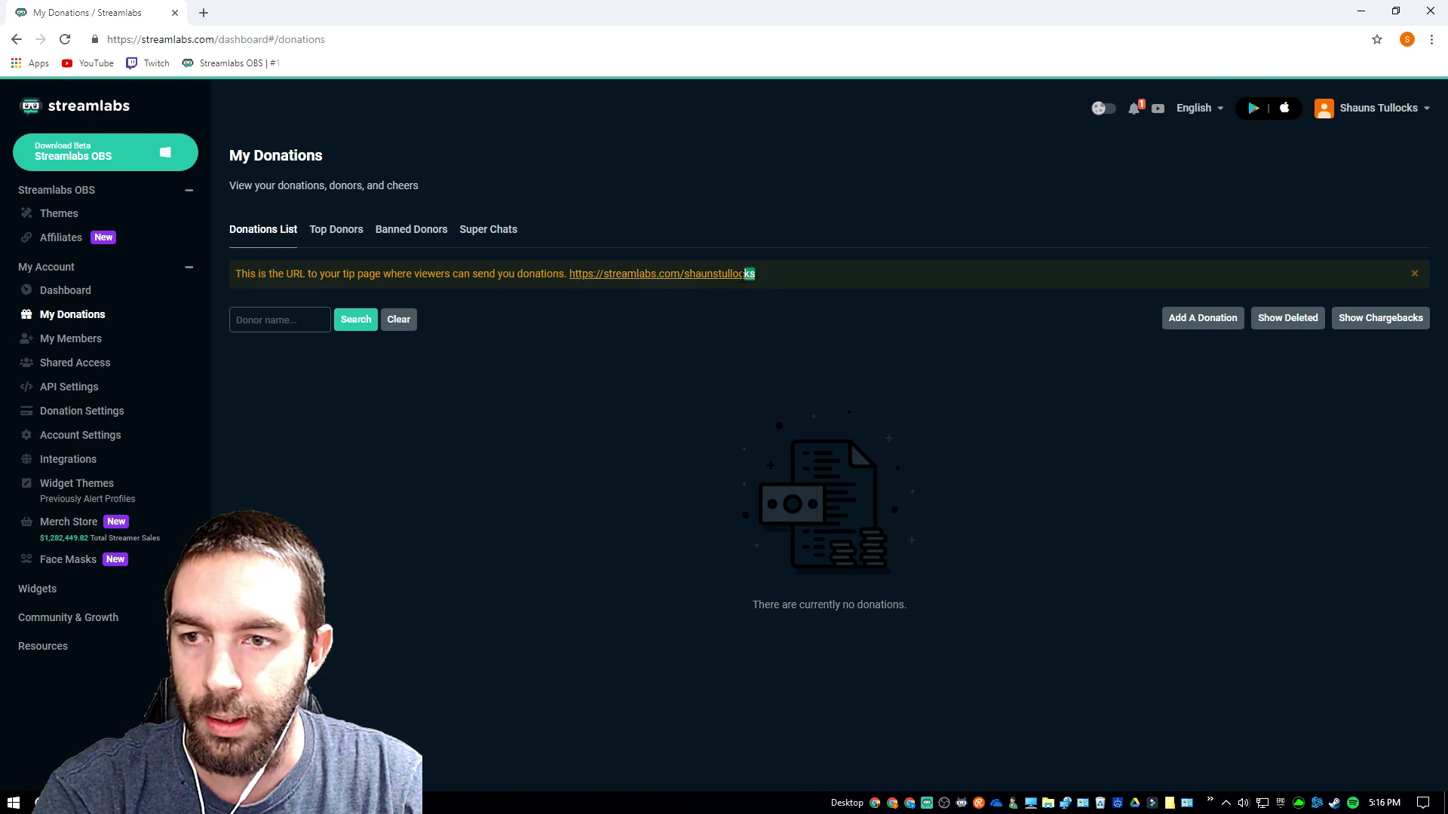
left_click_drag(760, 276, 577, 283)
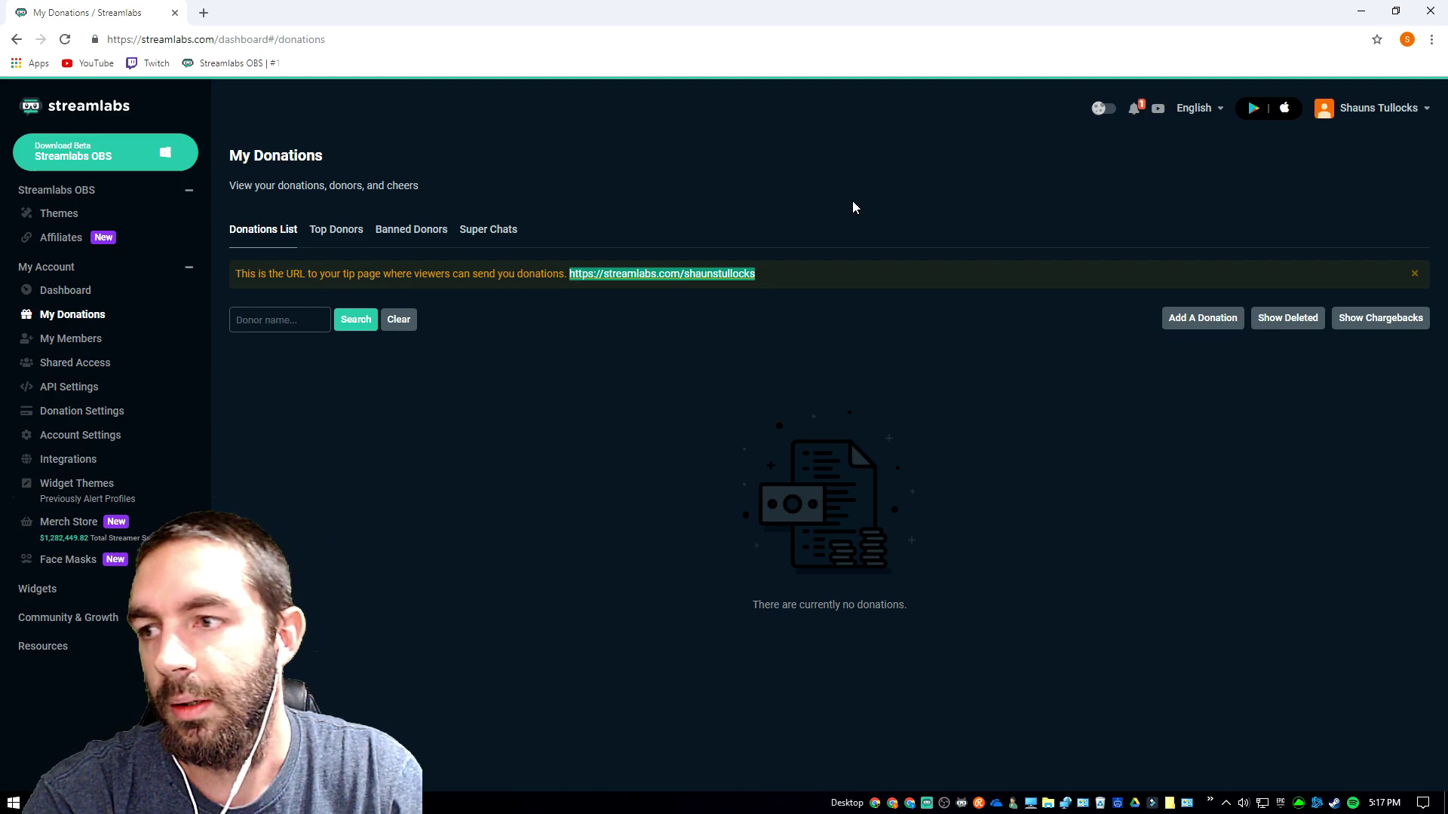
- View the account's My Members, Shared Access and API Settings pages
left_click(50, 341)
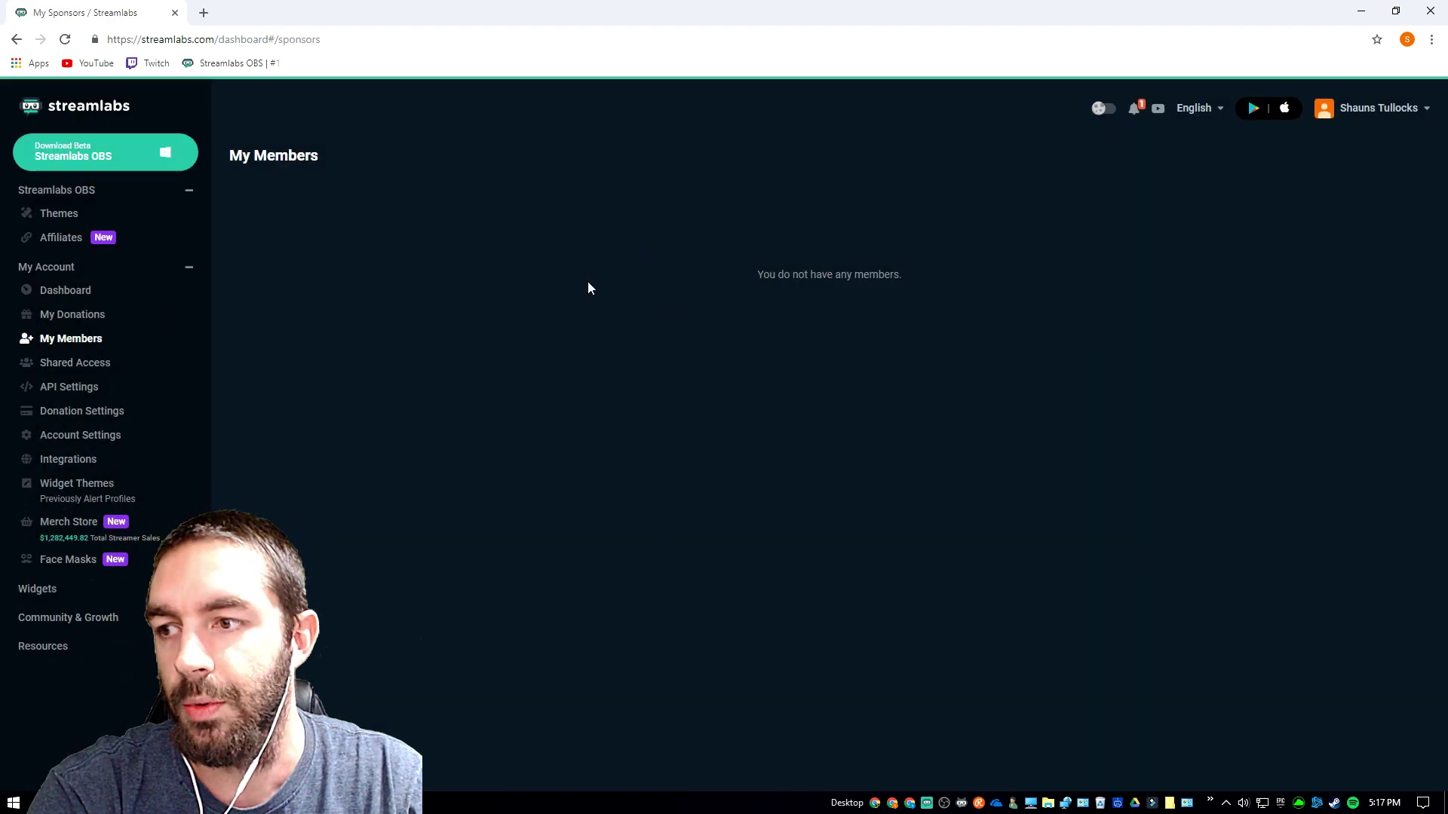
left_click(74, 370)
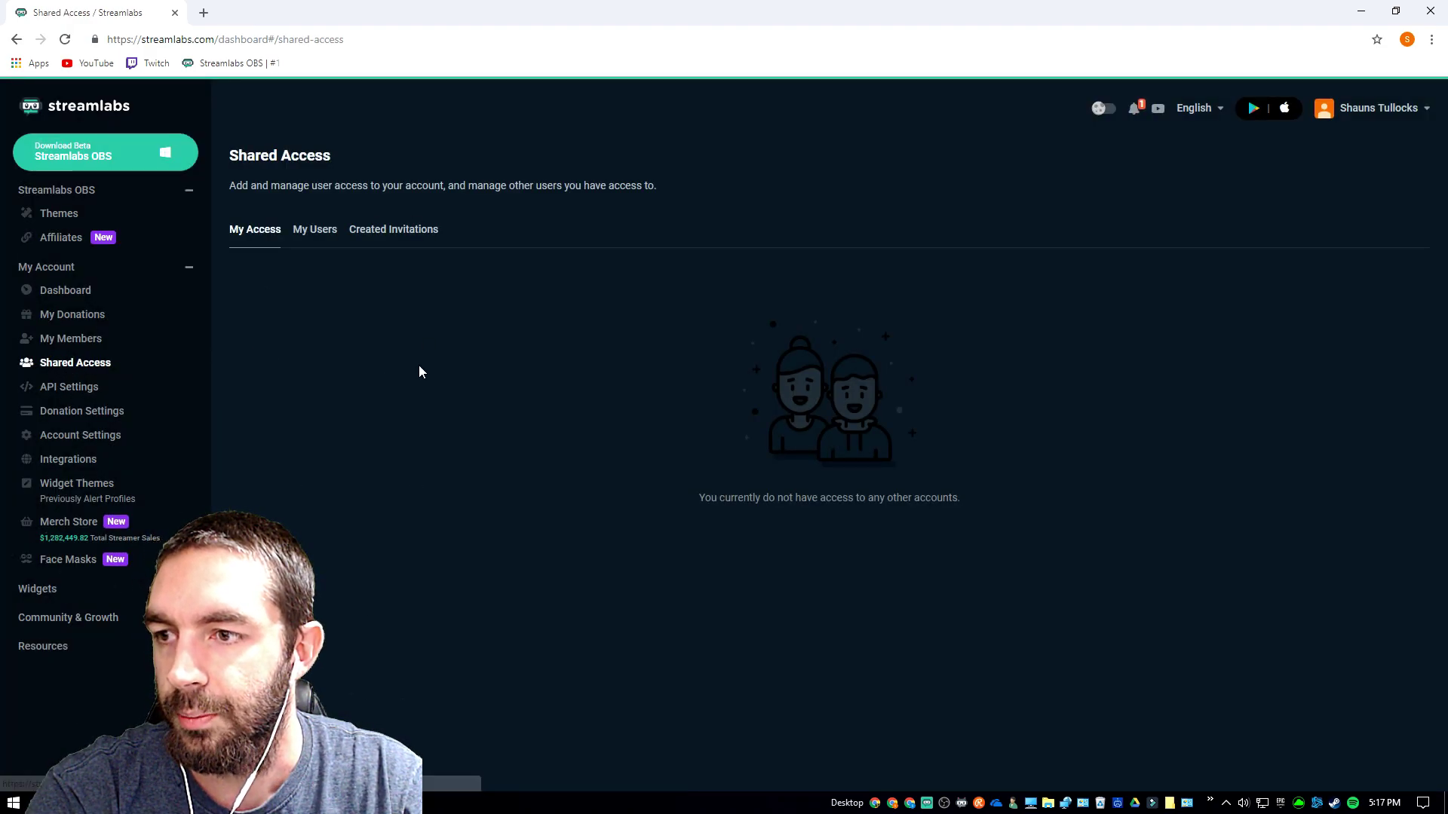
left_click(78, 392)
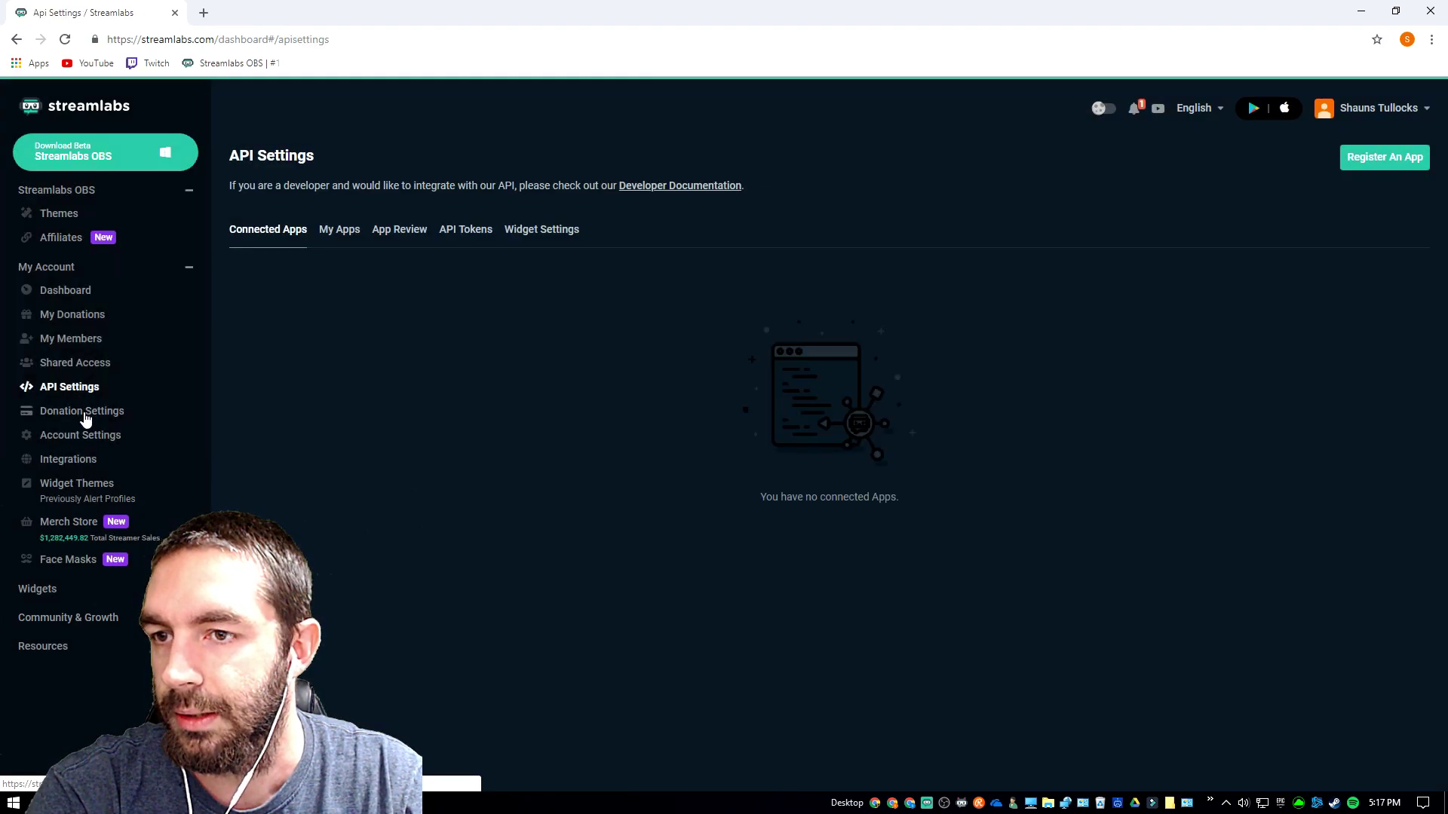
- Review the donation methods and the Platforms, General and Import sections of the account settings
left_click(84, 414)
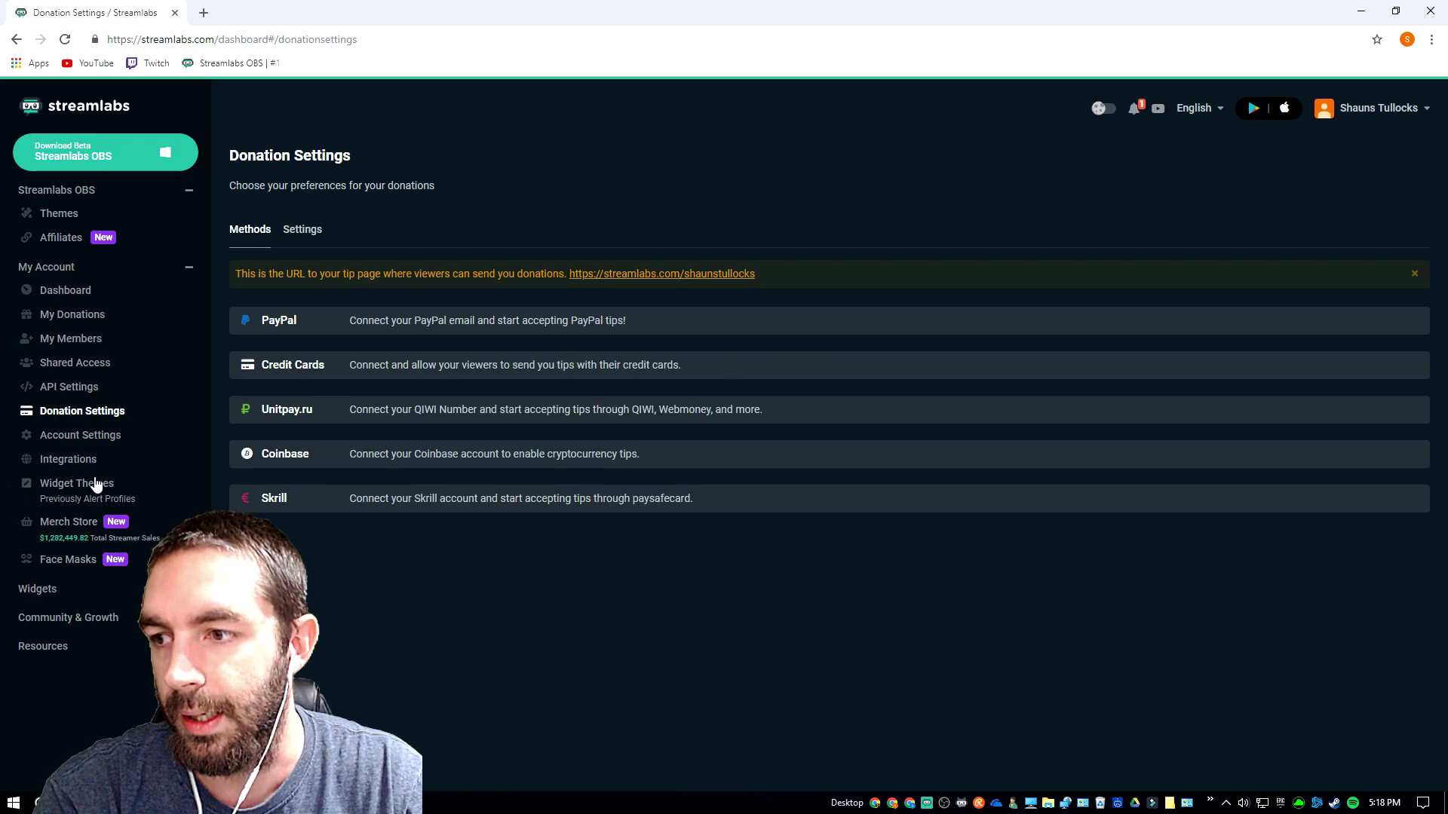
left_click(84, 441)
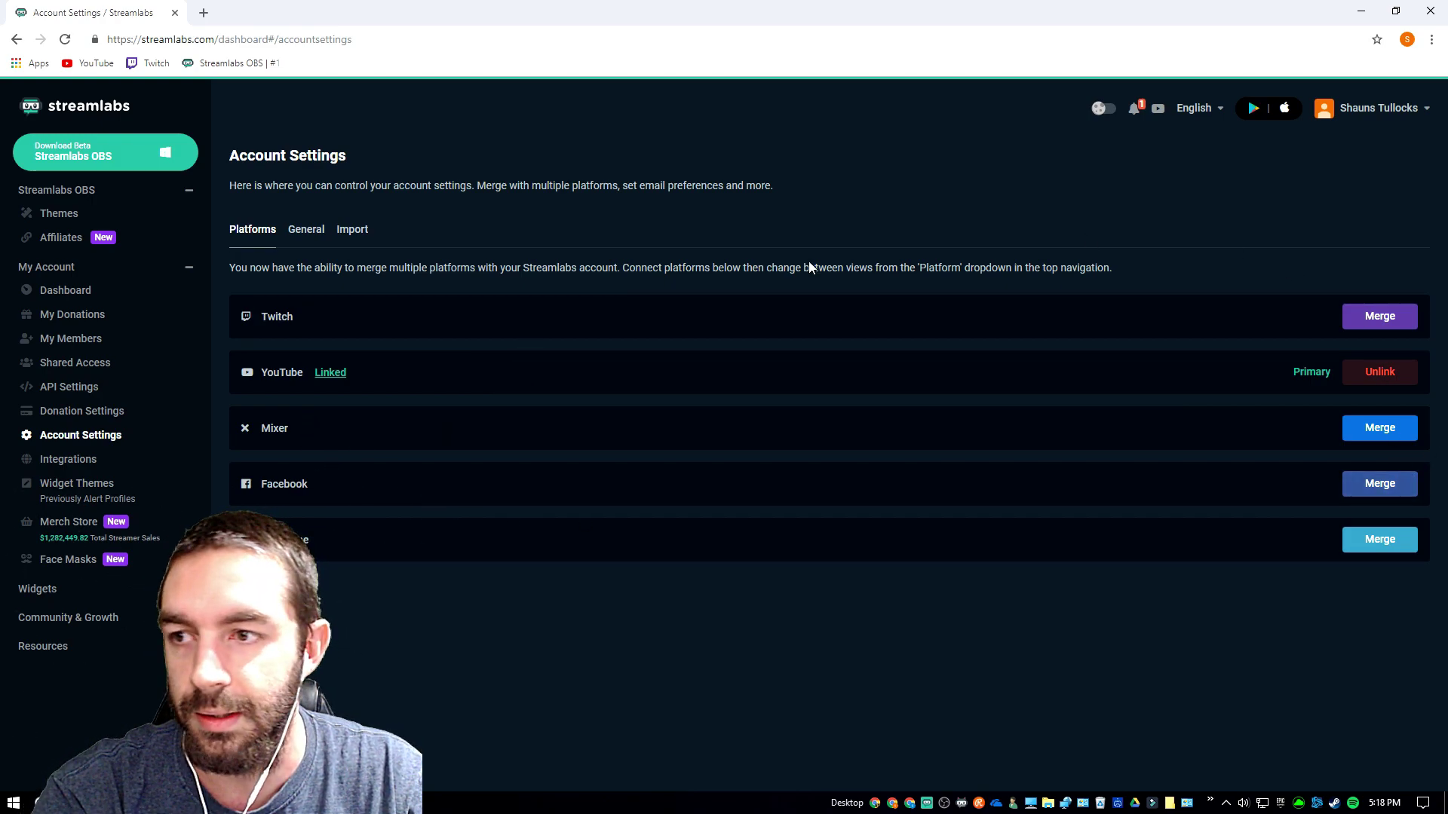
left_click(309, 232)
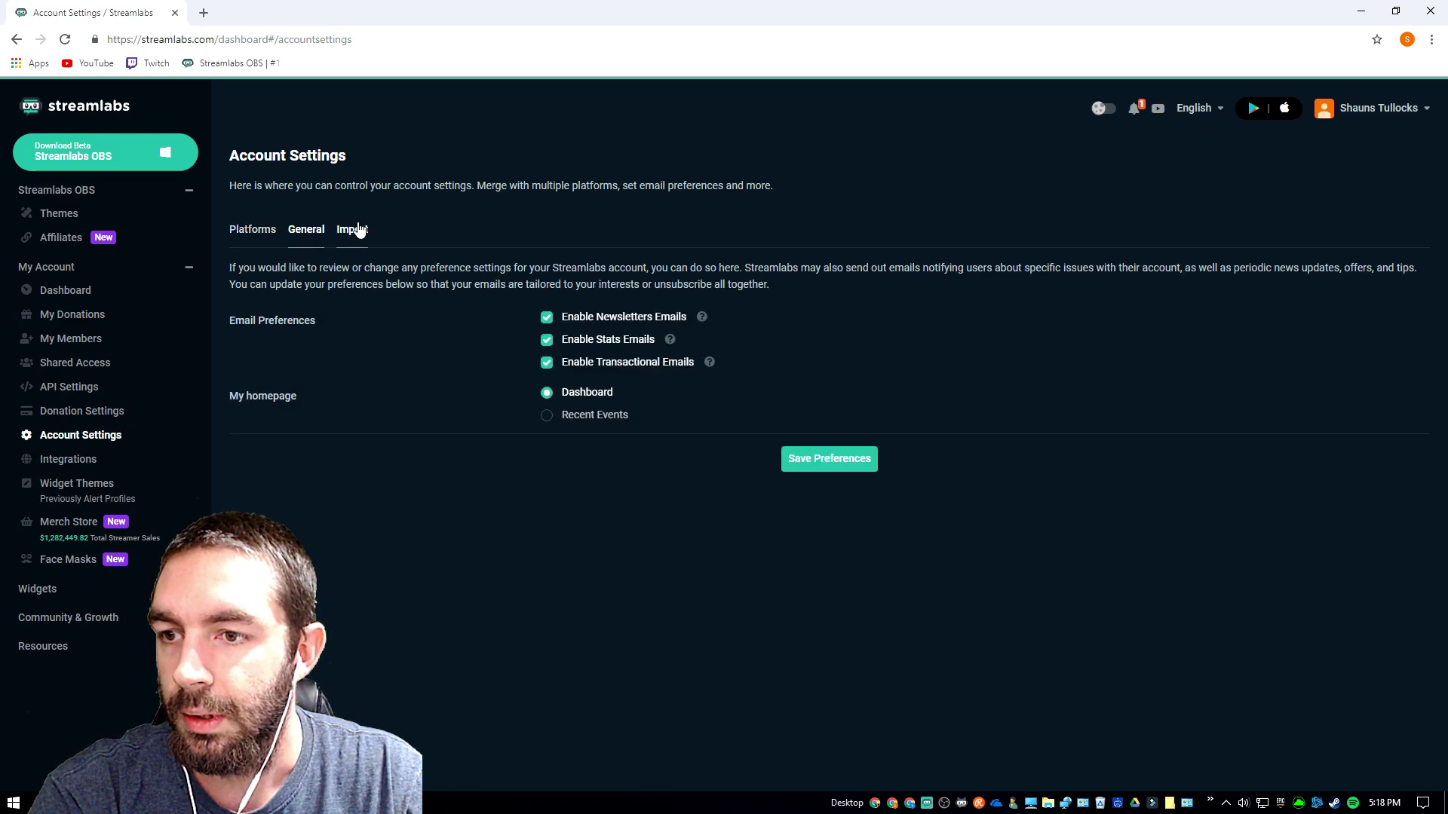
left_click(358, 230)
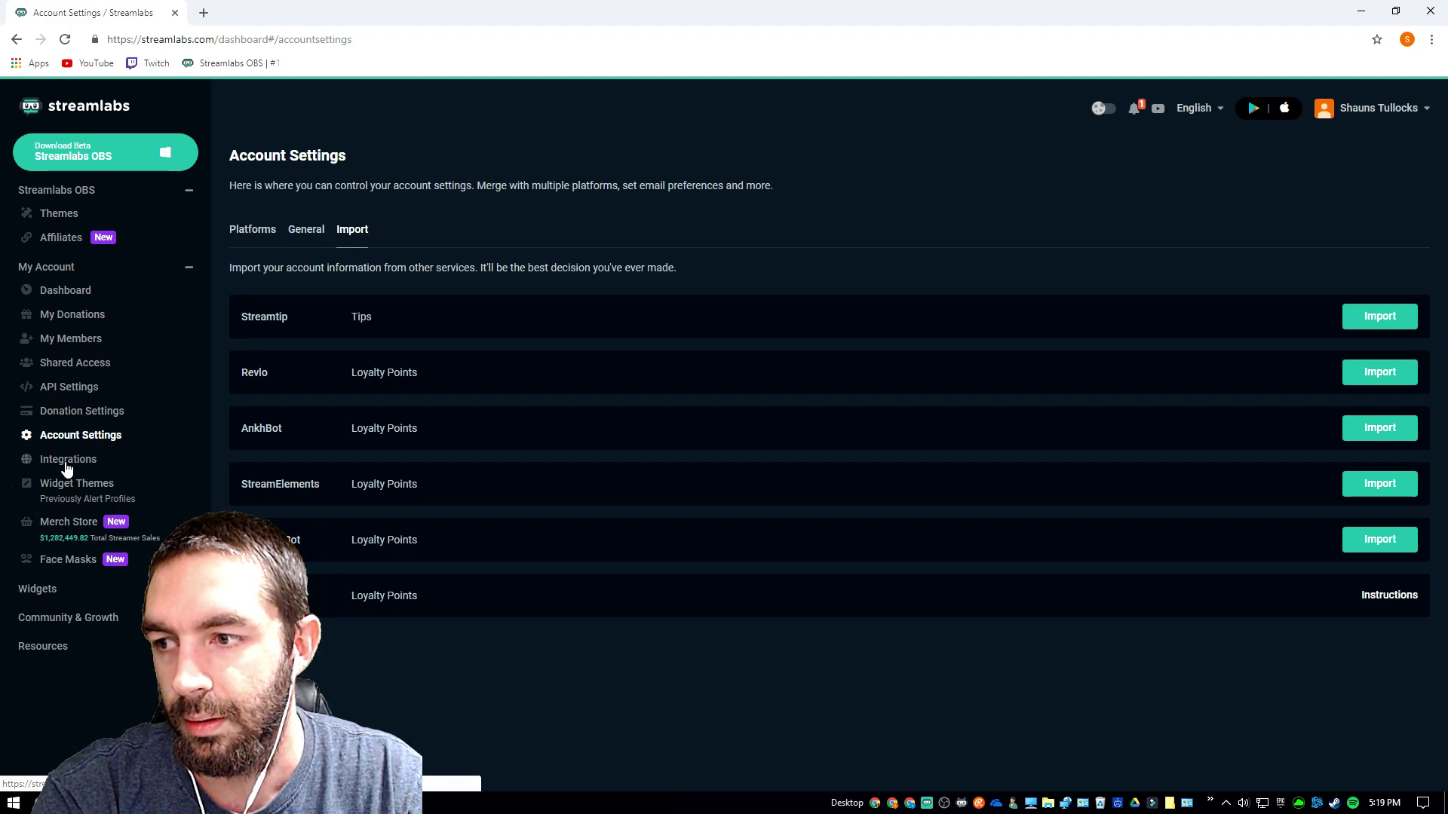
- View the available account integrations and expand the Widgets group to look through its entries
left_click(67, 466)
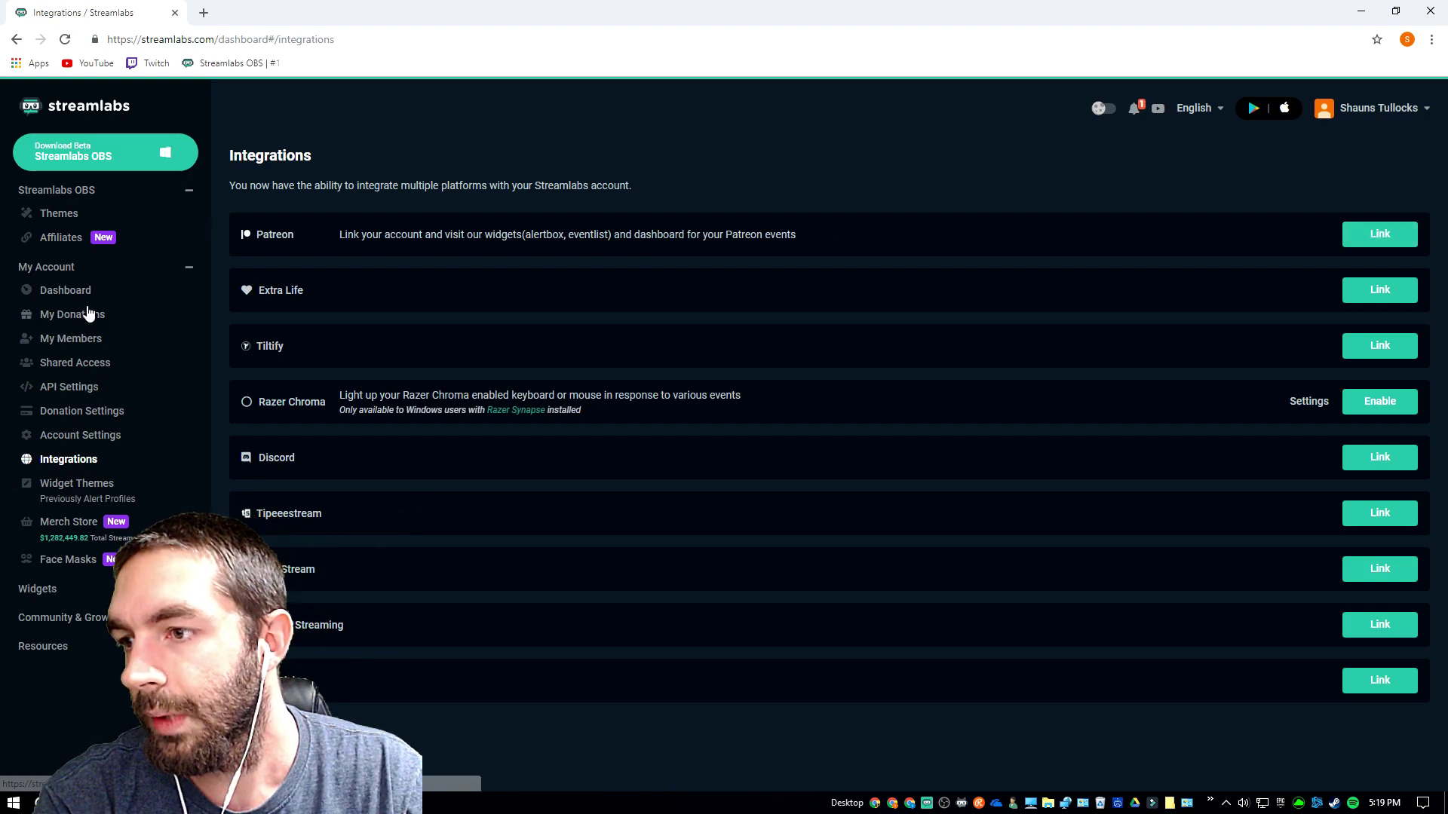
left_click(43, 593)
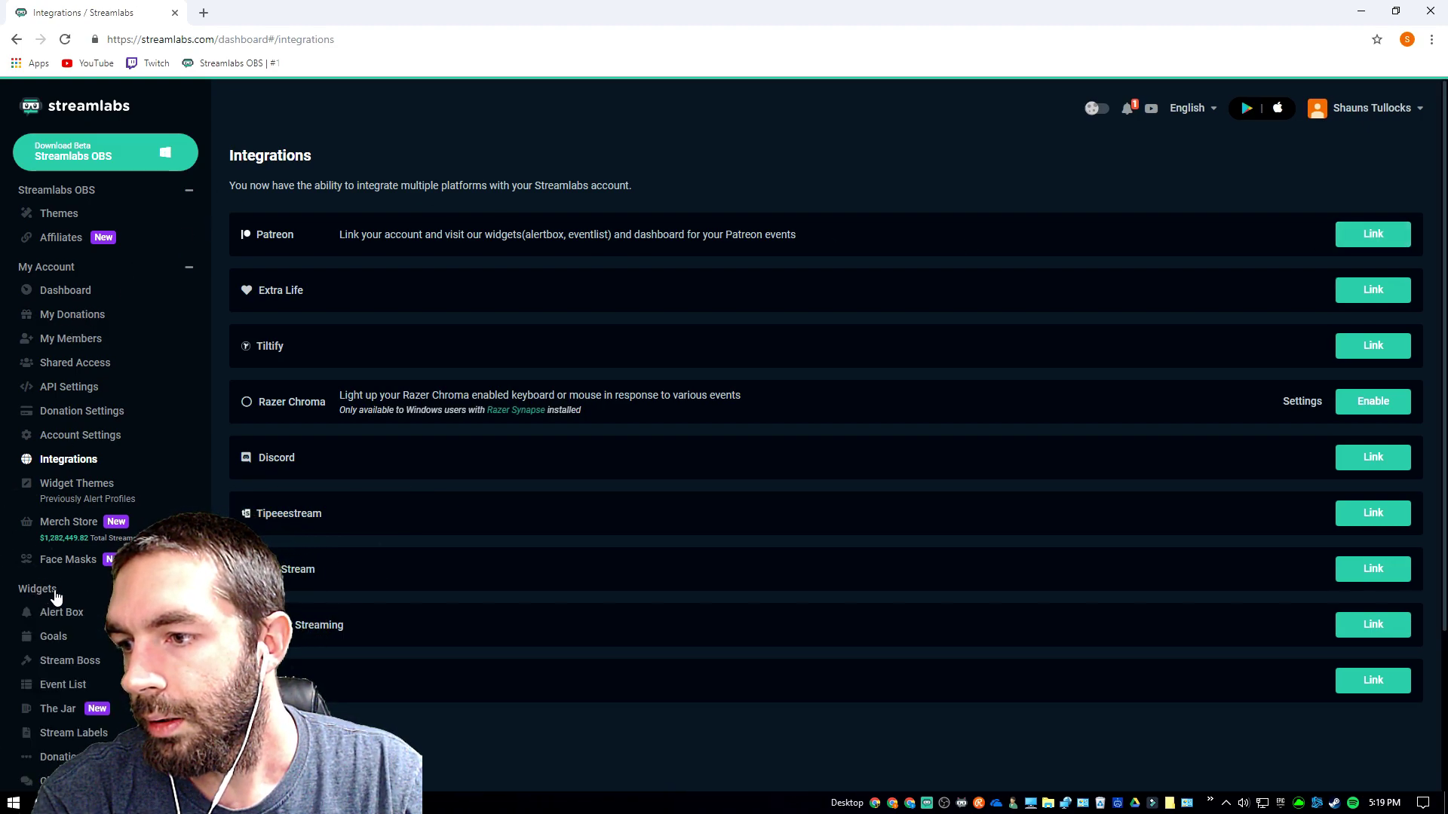
scroll(53, 441, "down", 3)
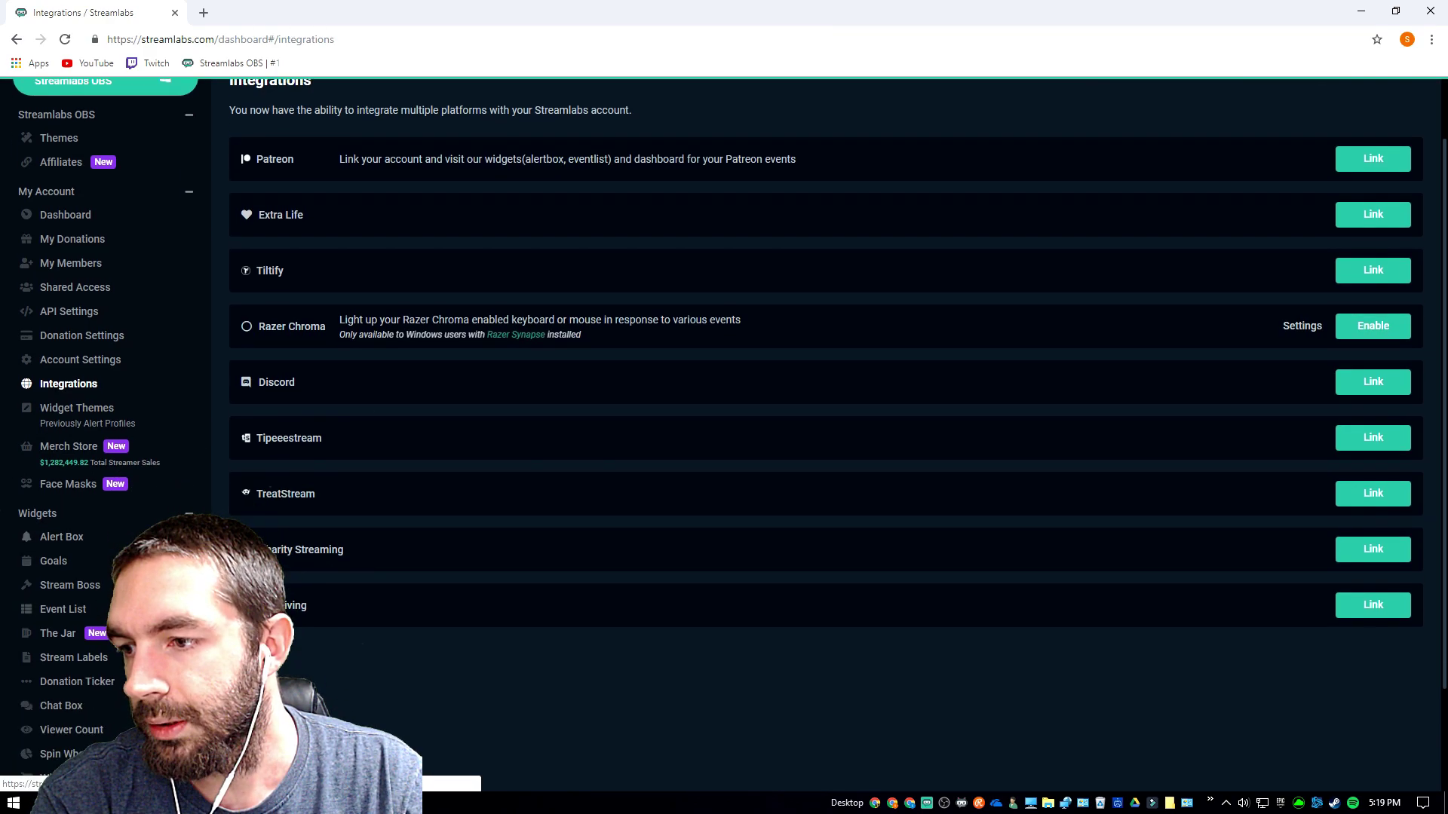
scroll(76, 407, "up", 3)
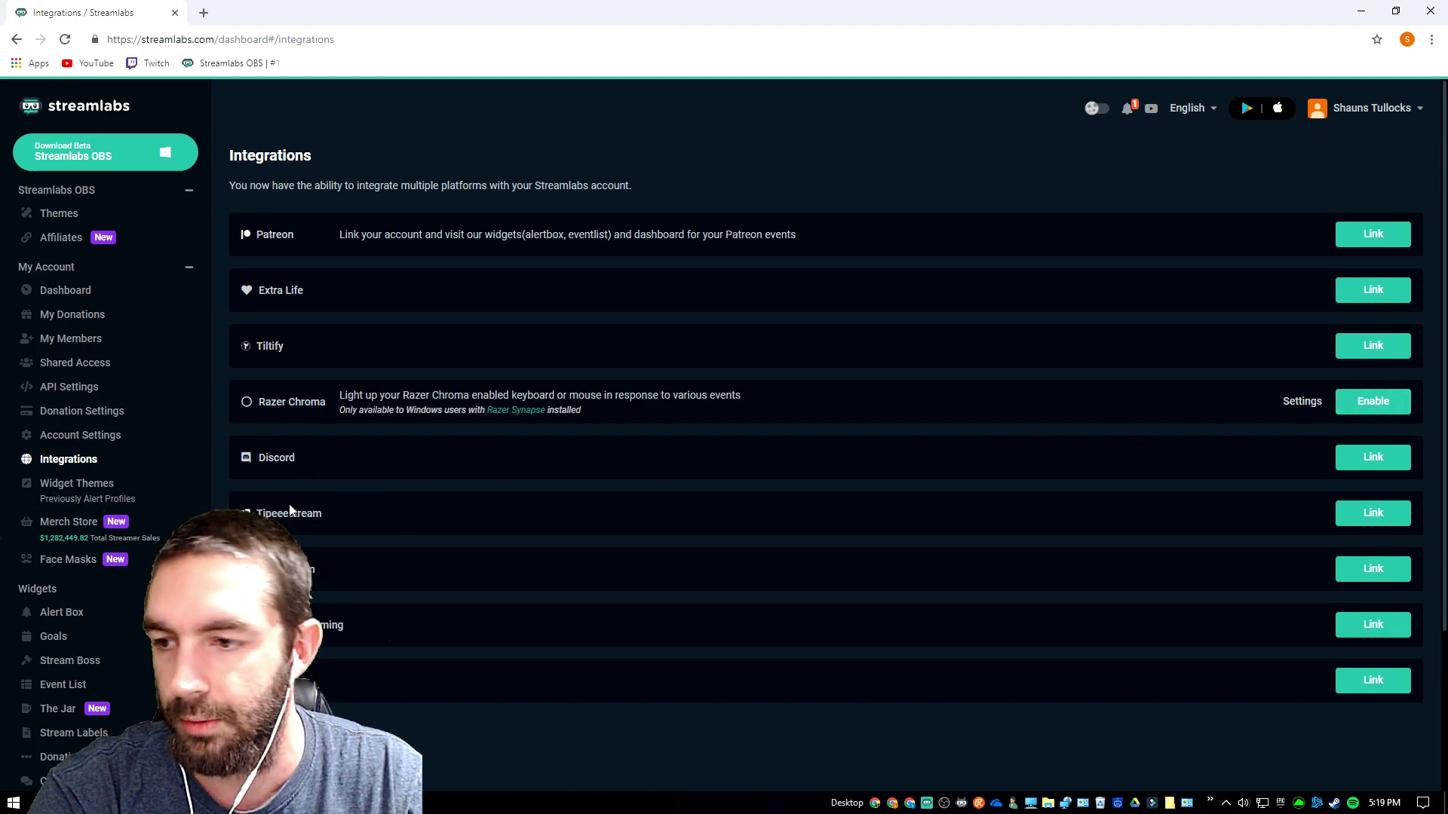
scroll(724, 398, "down", 1)
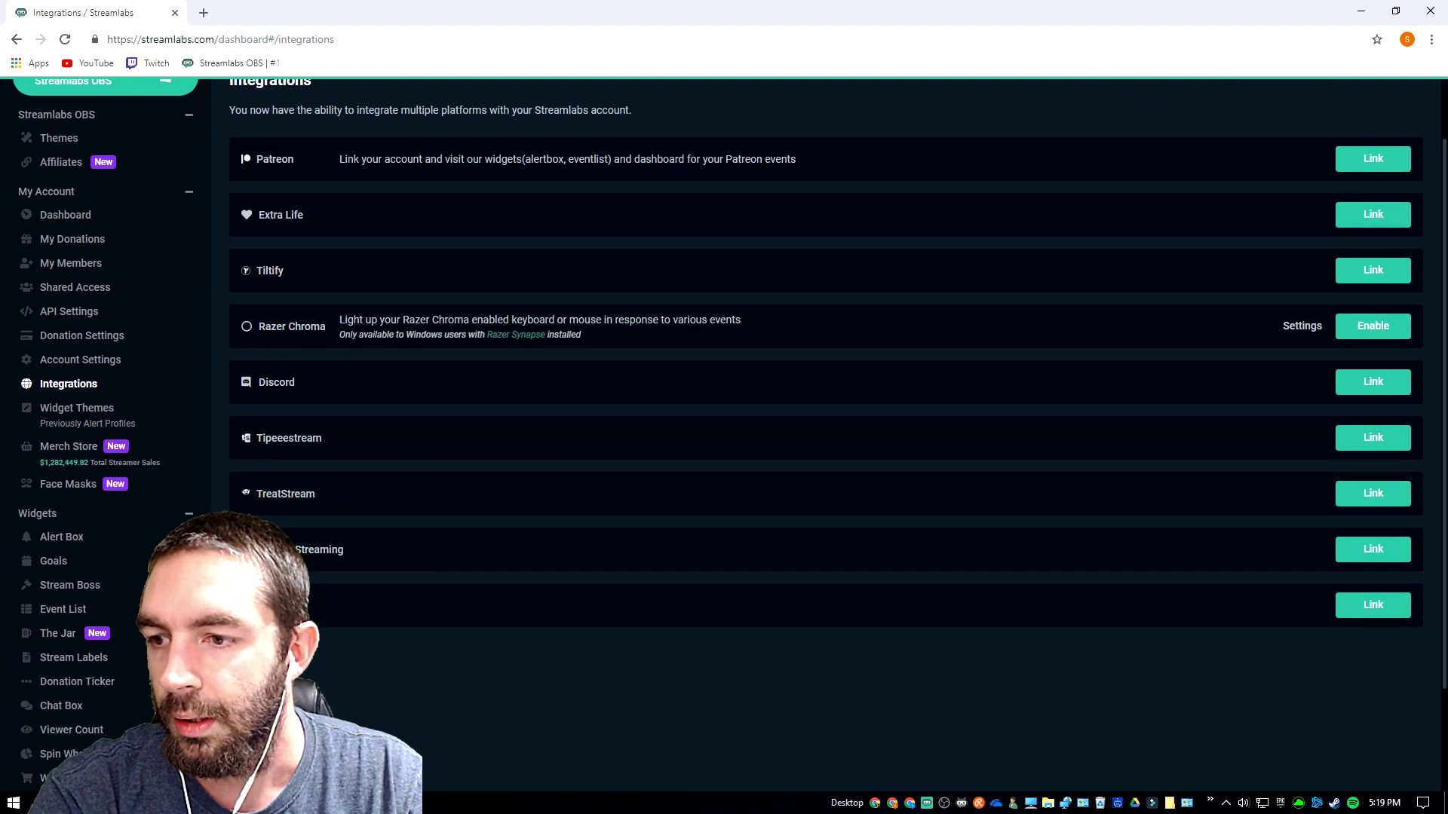
scroll(724, 399, "down", 2)
- Look over the Merch Store page and its introduction content
left_click(69, 273)
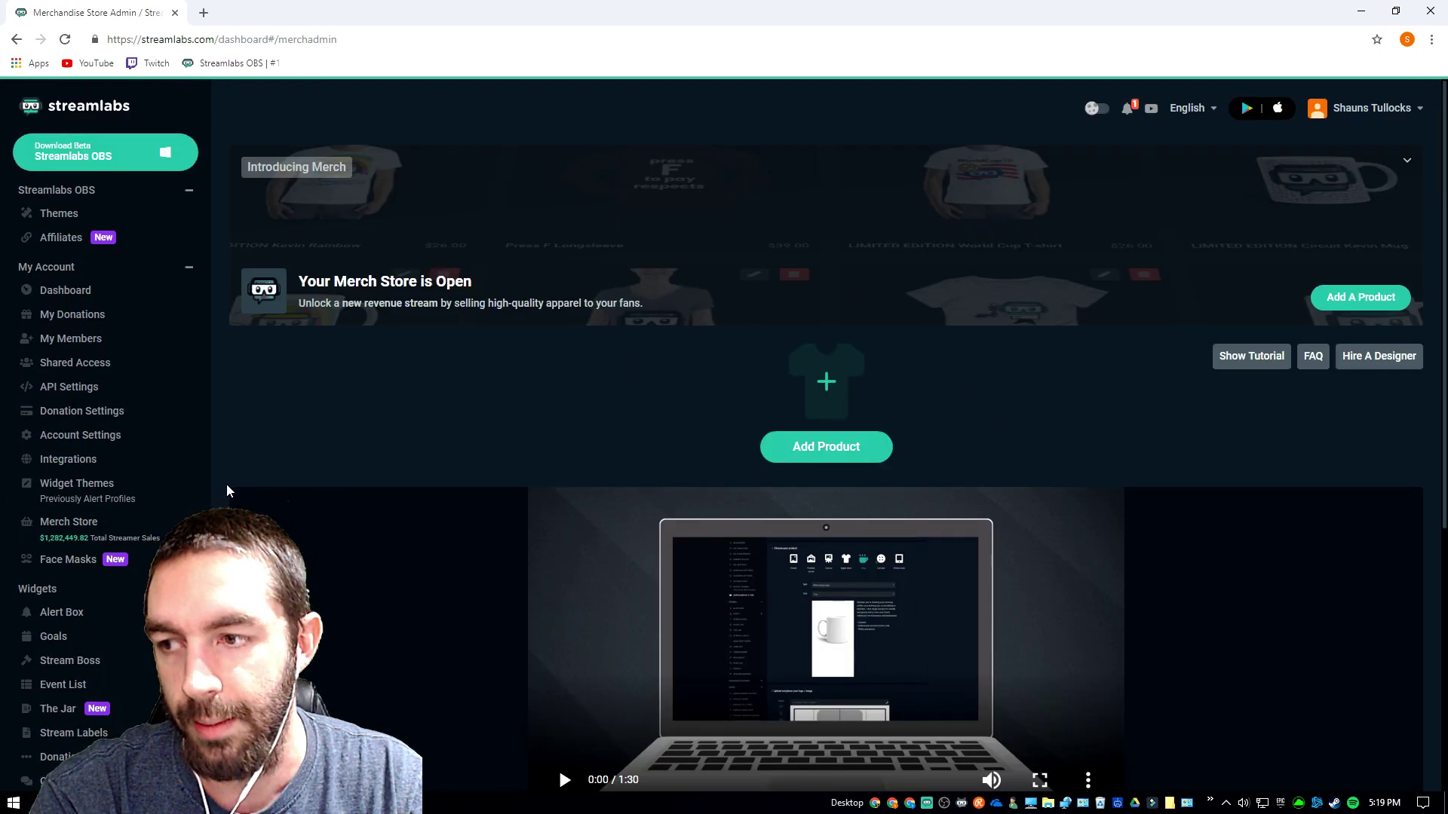
scroll(196, 488, "down", 1)
scroll(184, 483, "down", 3)
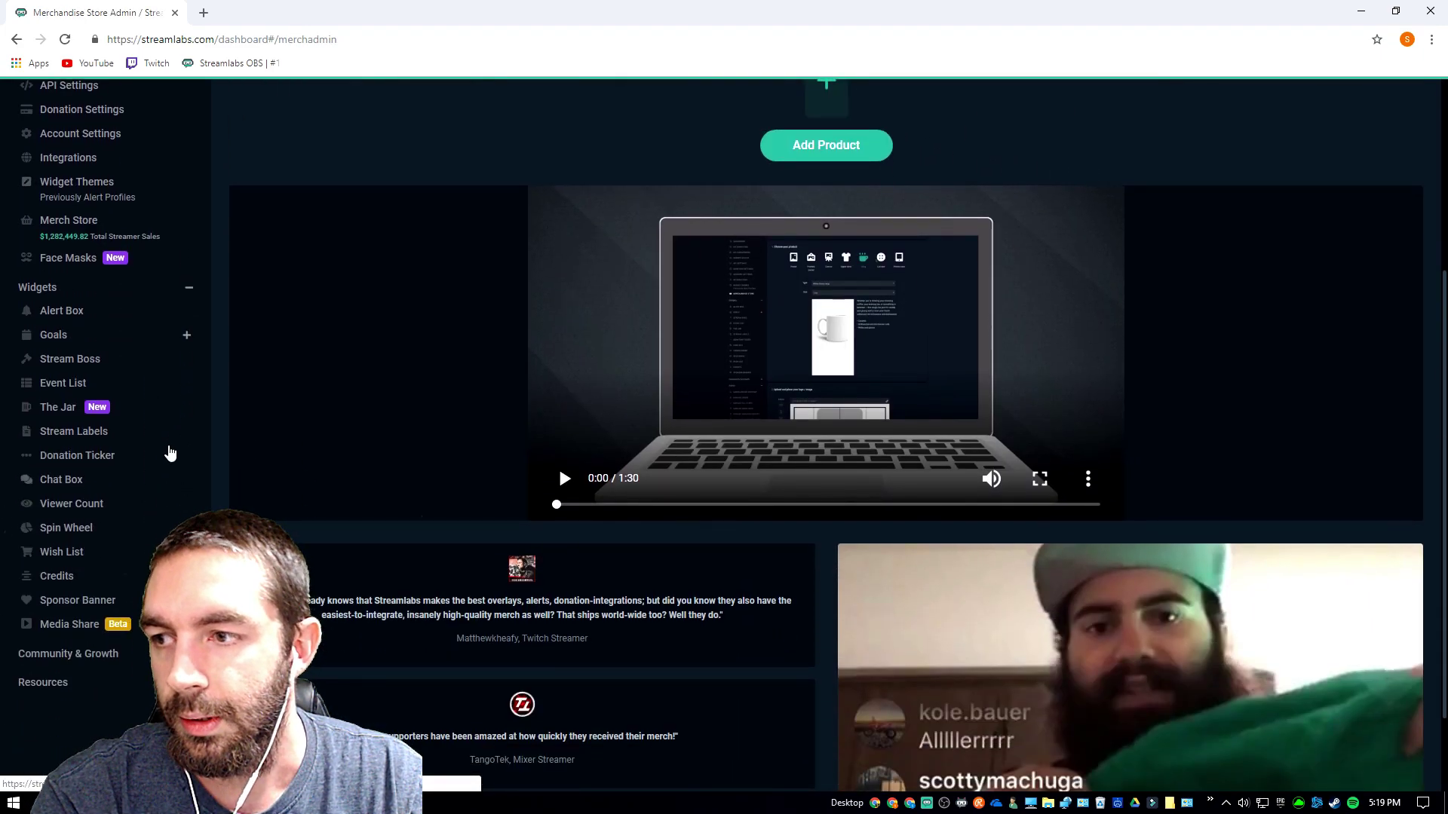
- Open the Alert Box widget, view the Learn and Tips parts of its tutorial, and close the tutorial
left_click(62, 313)
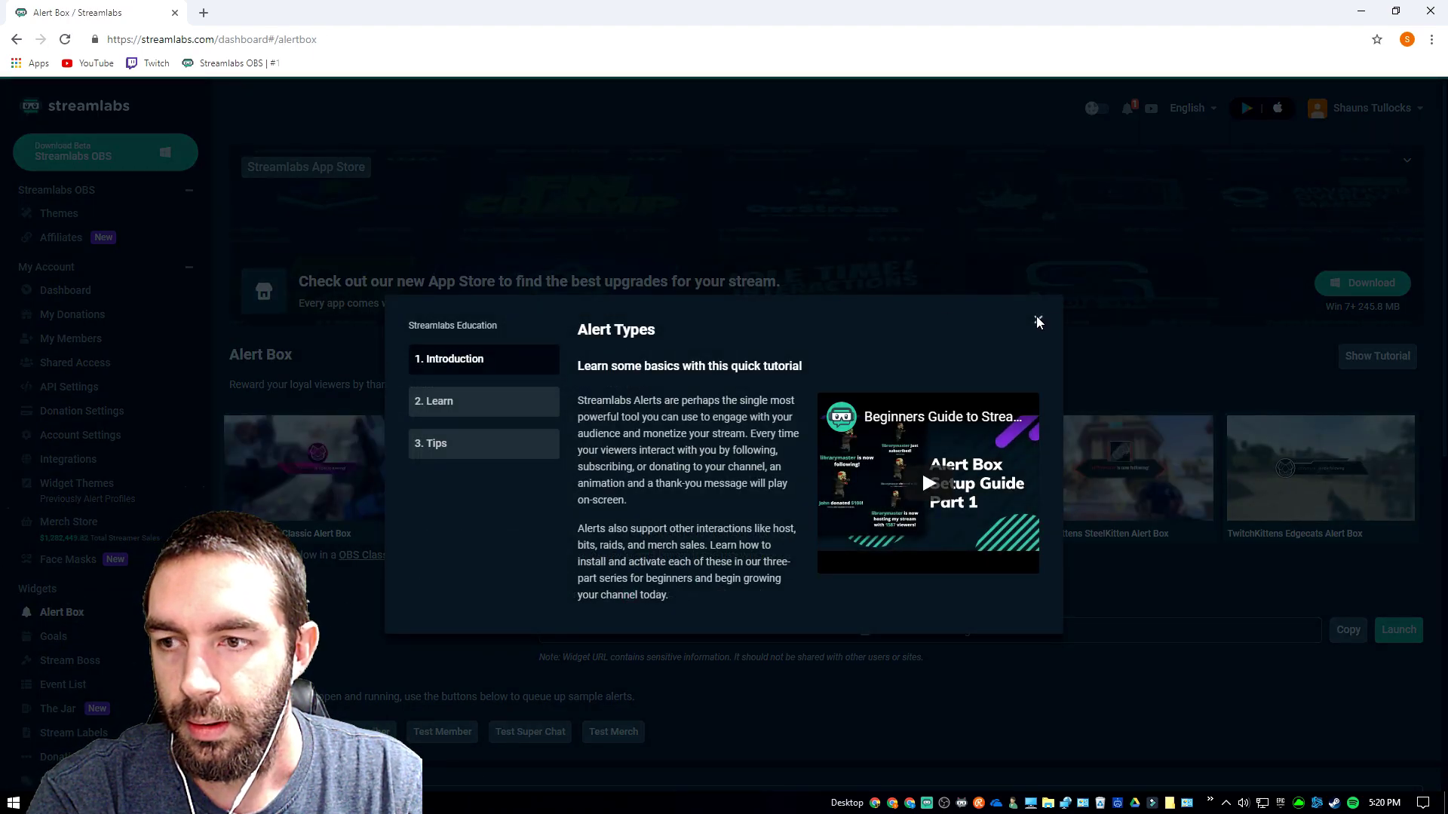
left_click(445, 407)
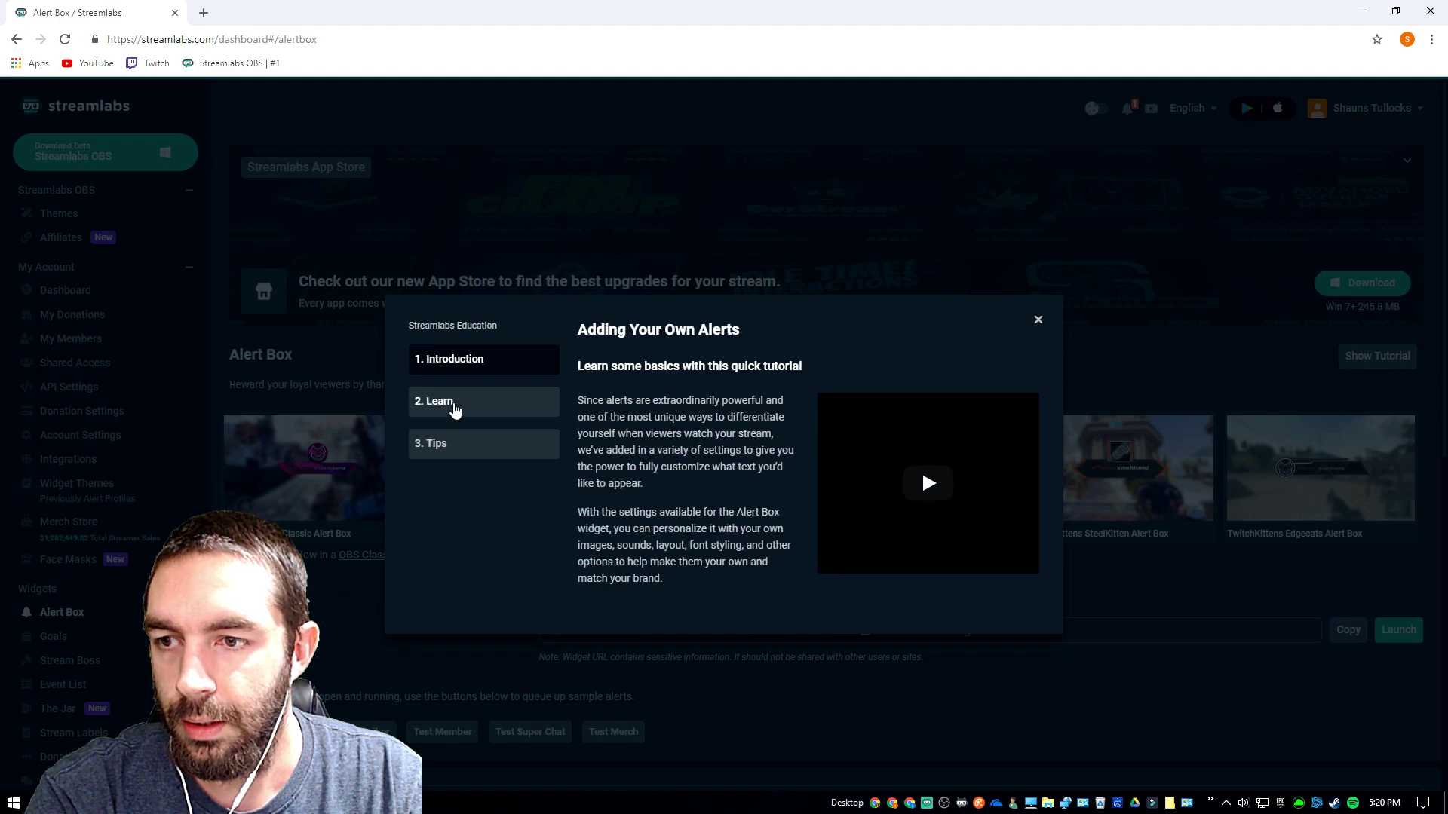
left_click(456, 450)
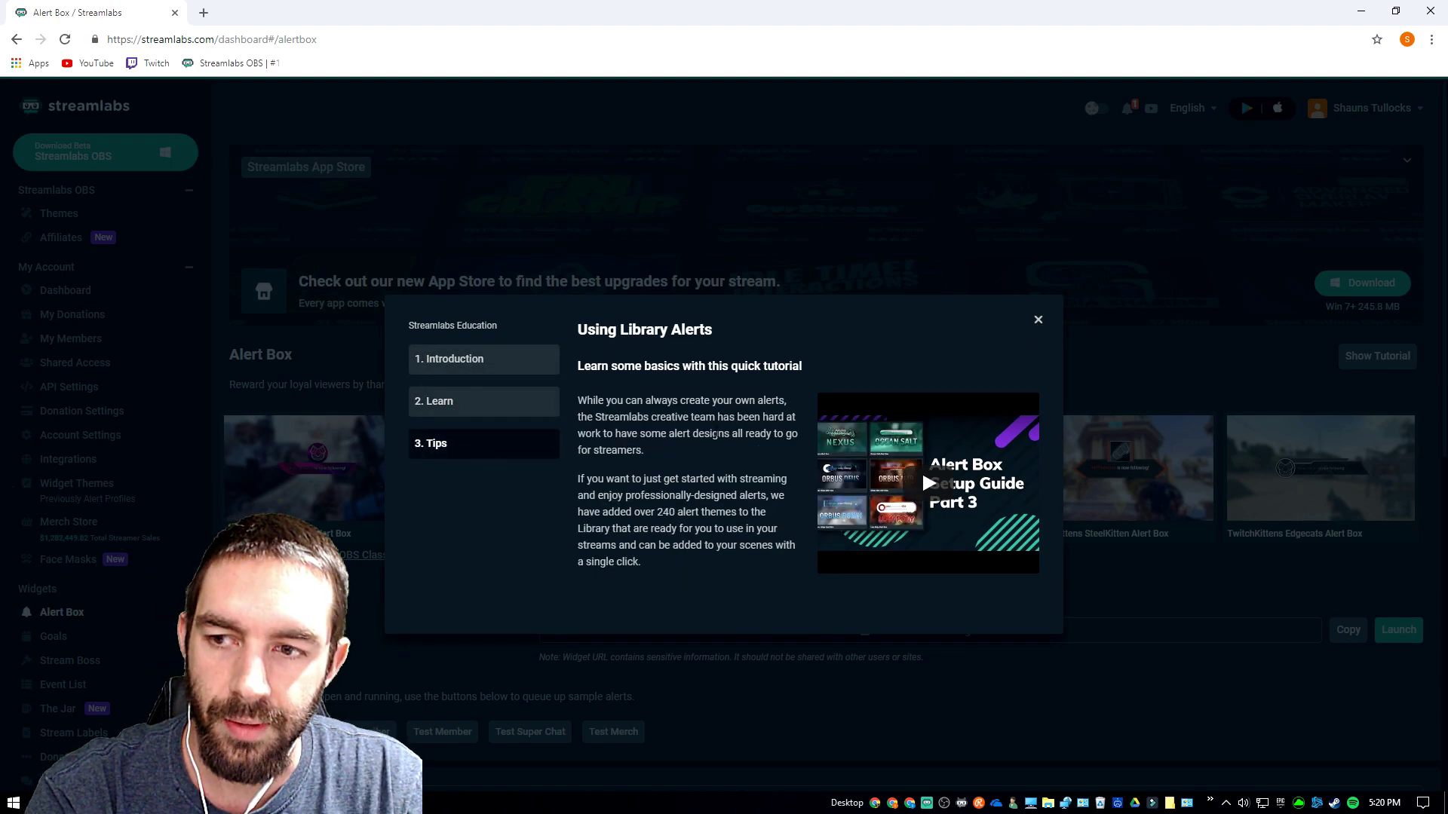
left_click(1038, 319)
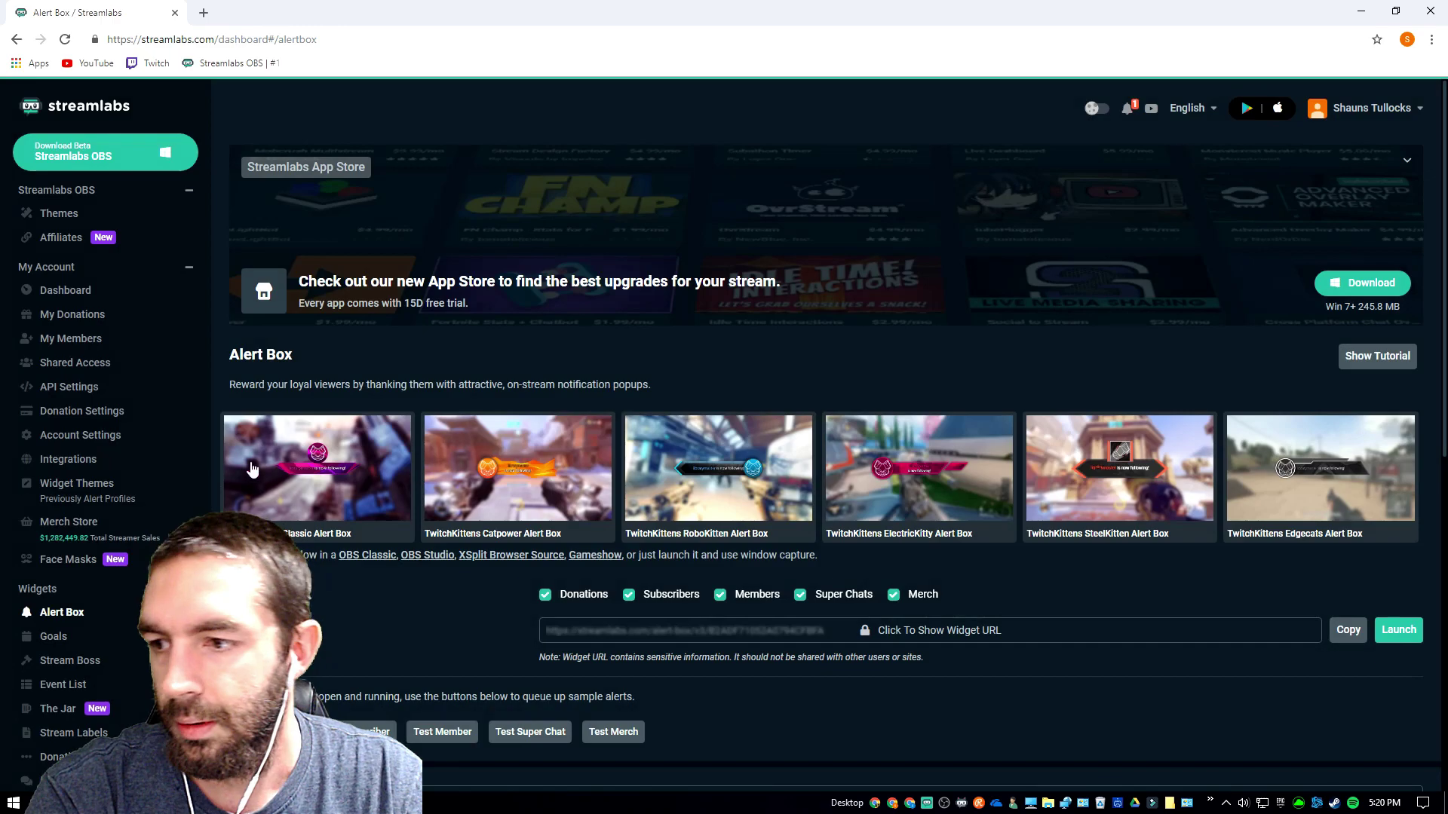
- Look over the Alert Box page, reveal the hidden widget URL and highlight it
scroll(215, 472, "down", 4)
scroll(220, 471, "up", 4)
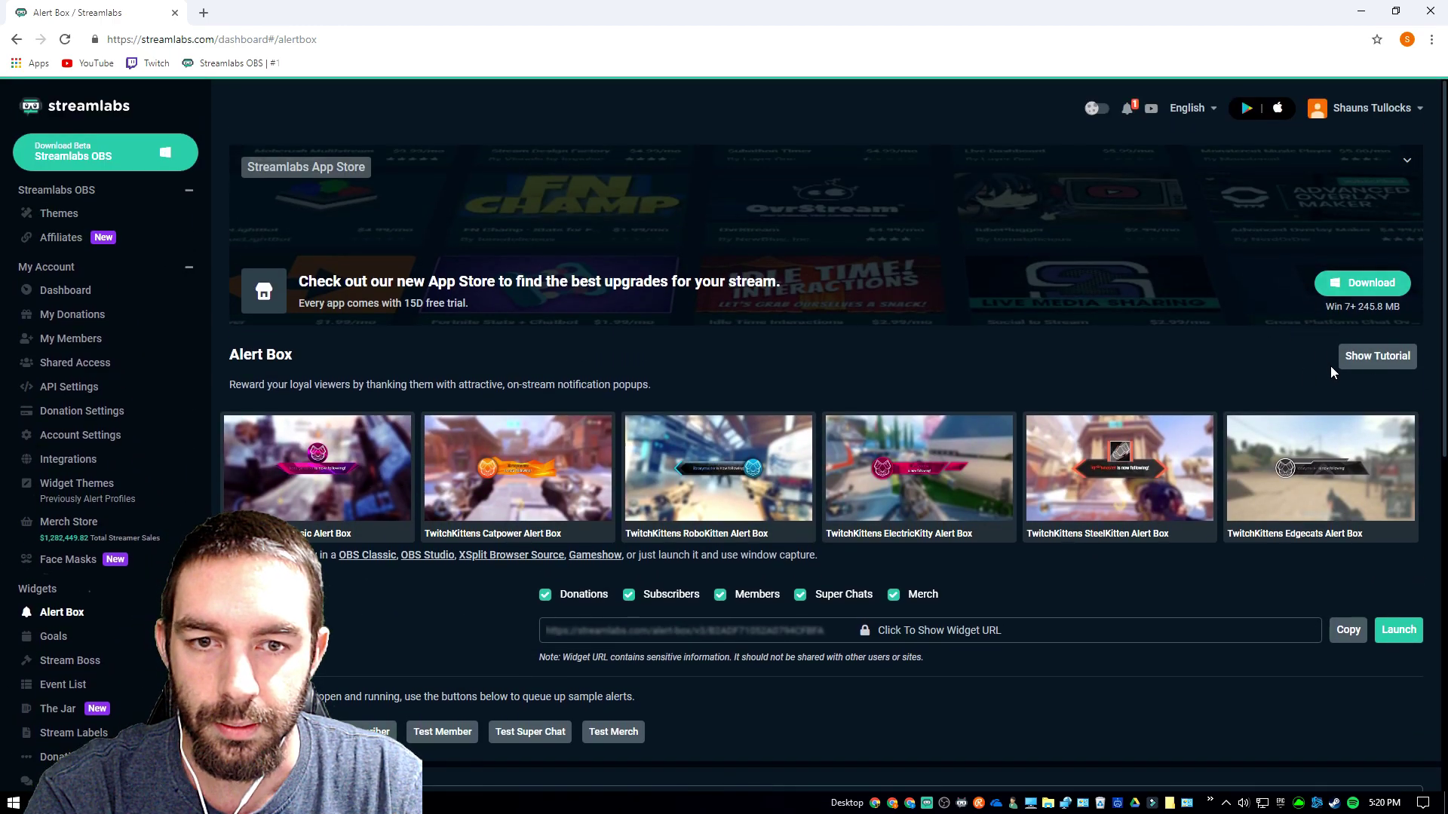
scroll(1066, 302, "down", 4)
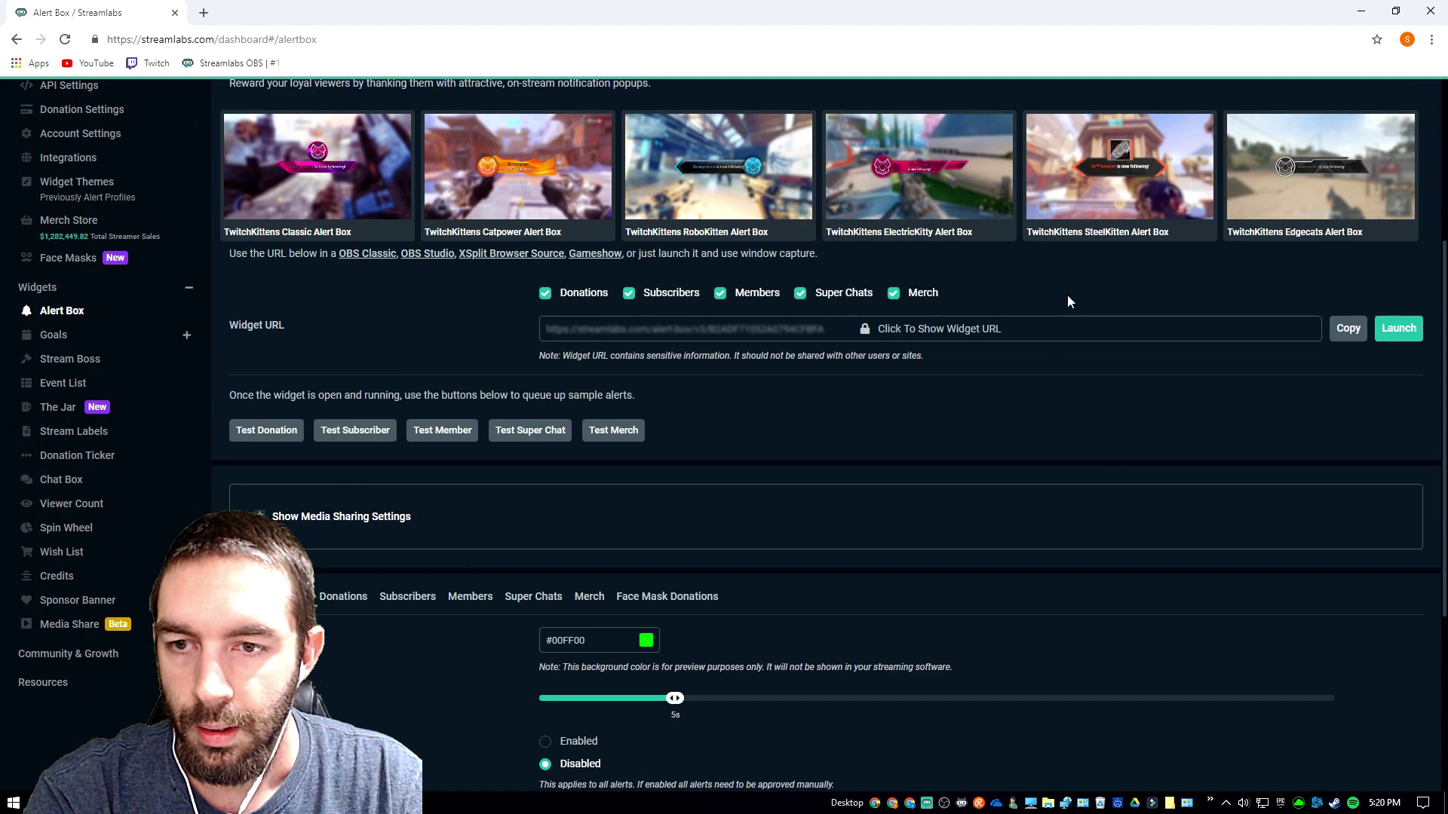
left_click(1024, 331)
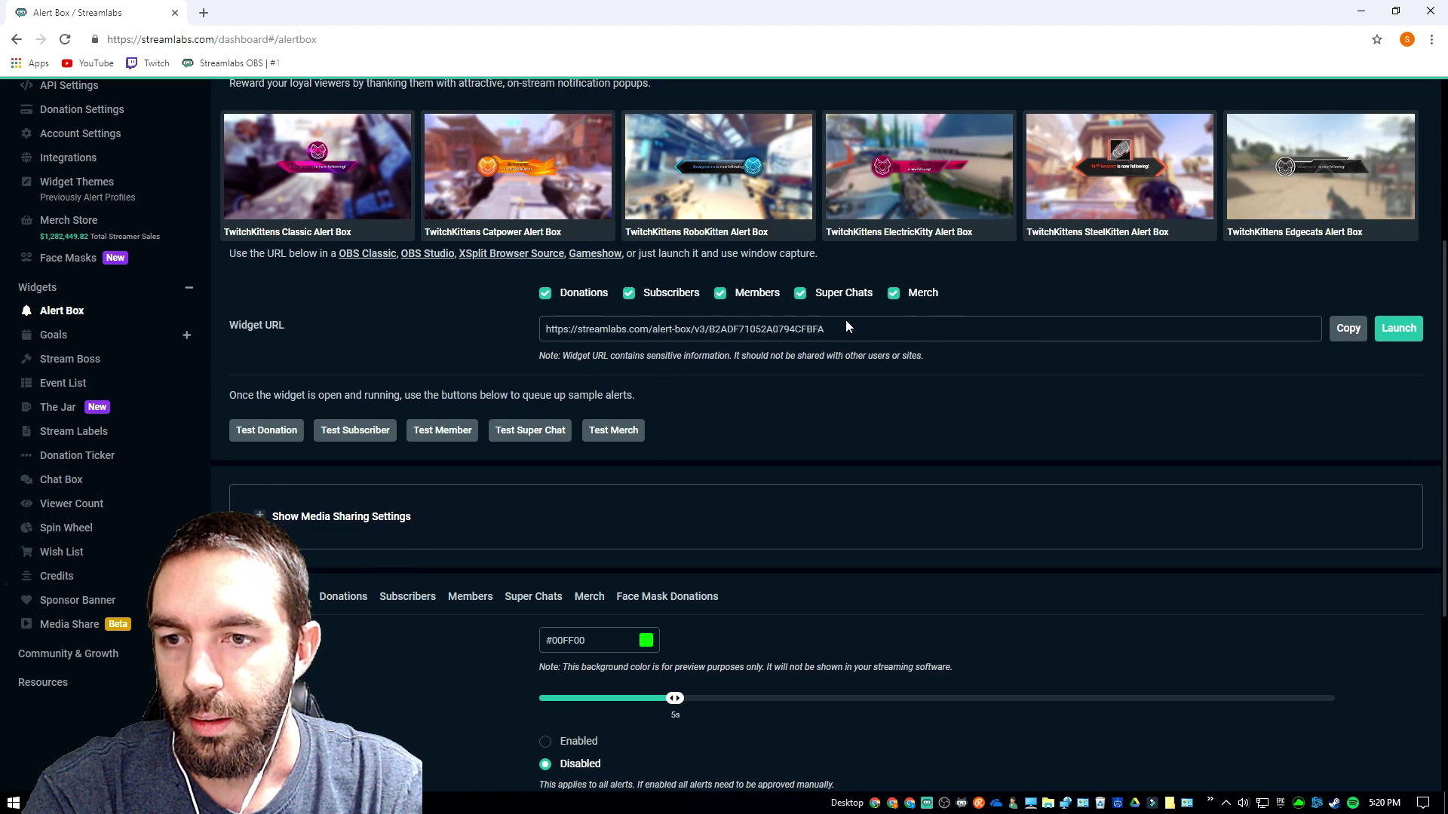
left_click_drag(844, 323, 682, 333)
left_click(518, 332)
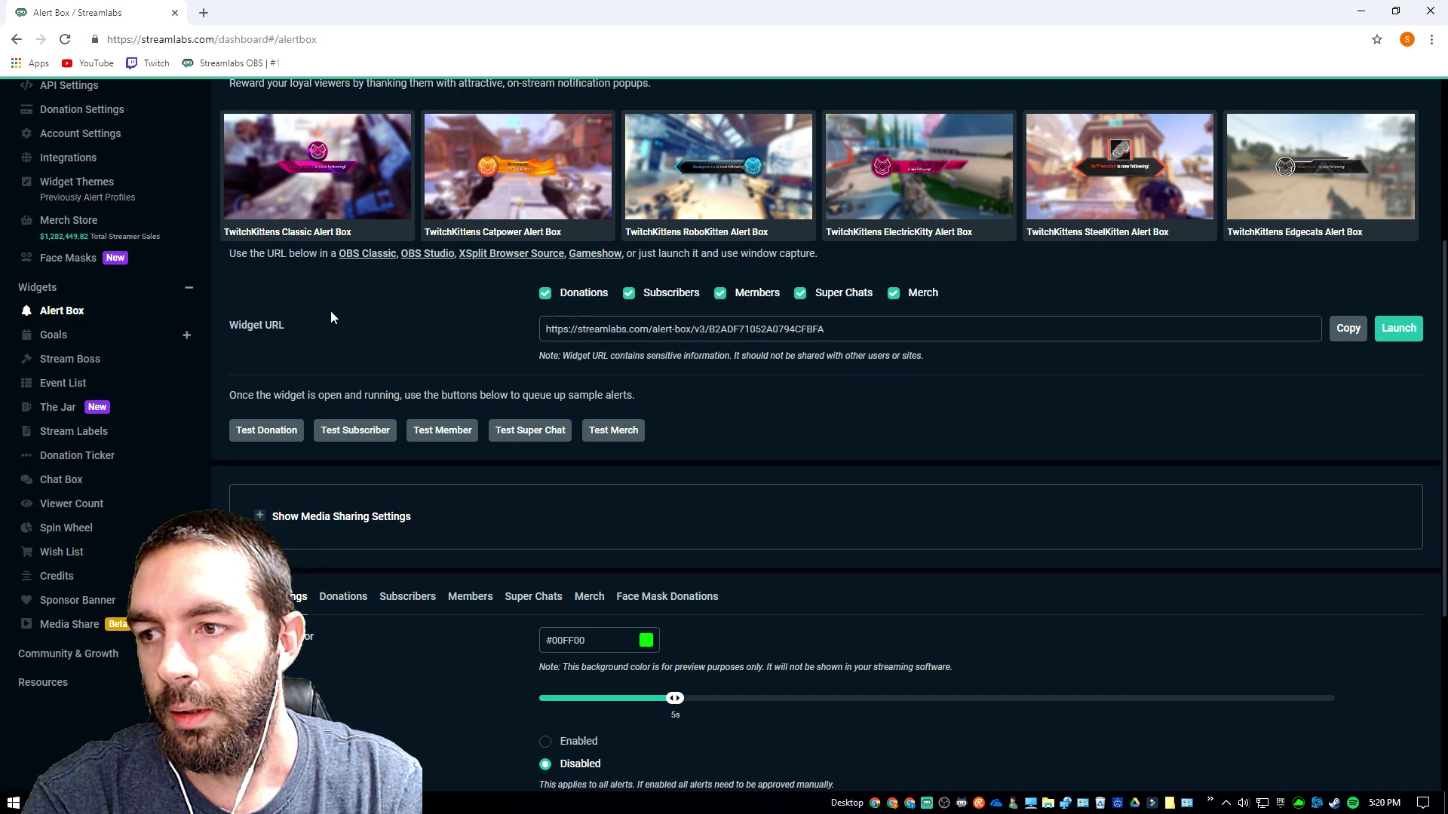
- Expand the Goals widgets, open the Donation Goal page, close its introduction and look over the goal form
left_click(49, 335)
left_click(66, 483)
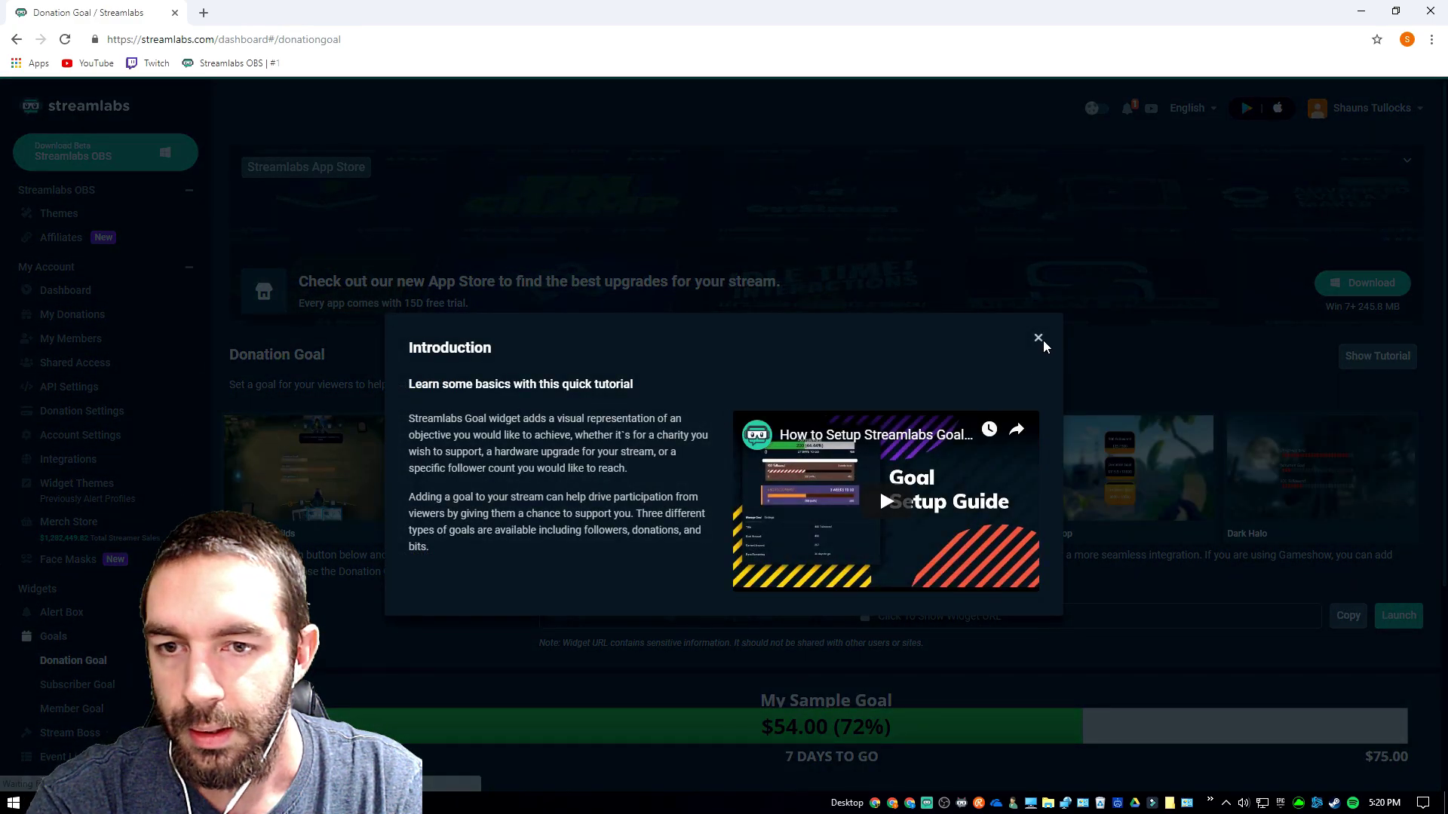
left_click(1039, 337)
scroll(138, 491, "down", 4)
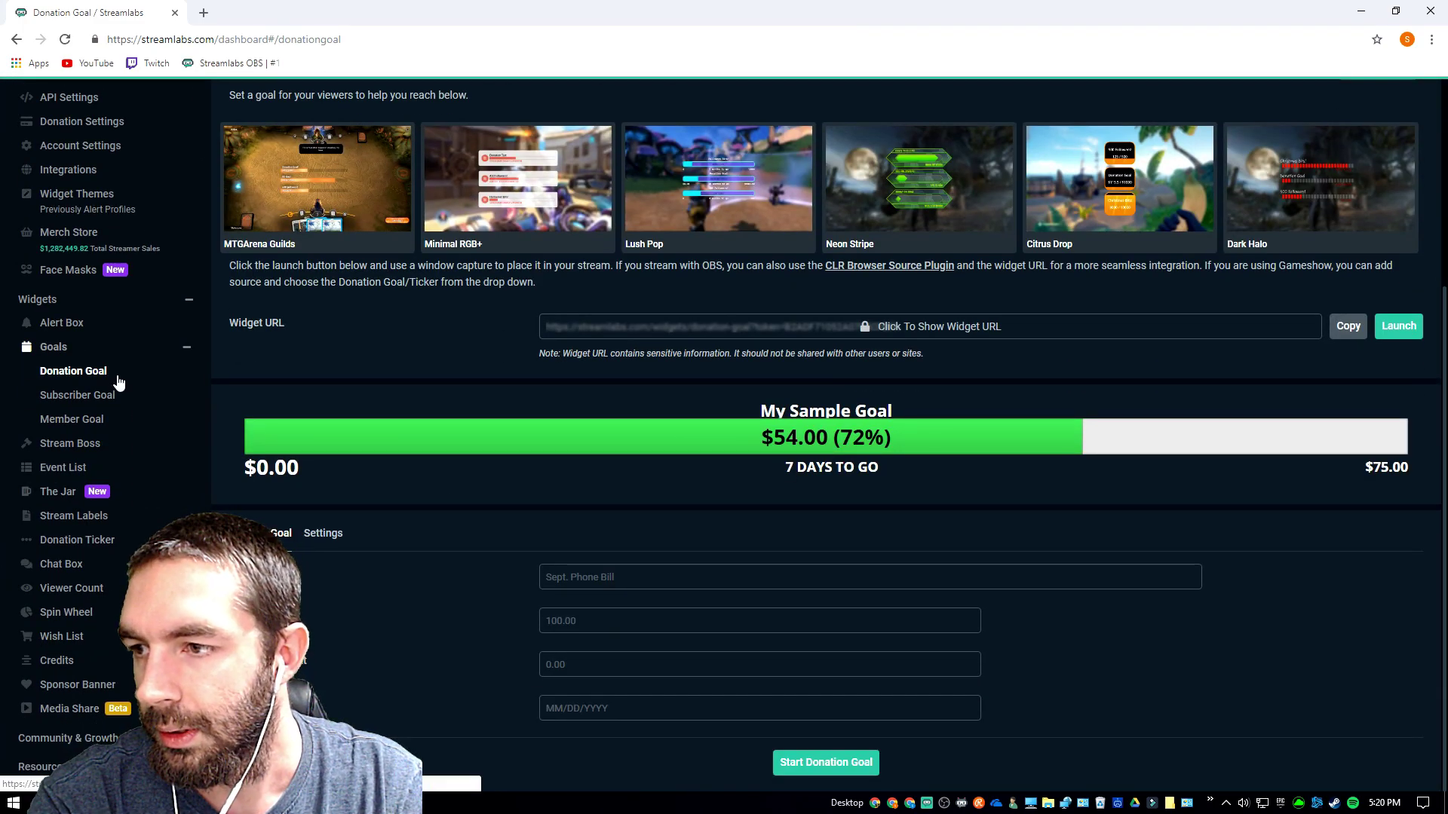
- Open the Subscriber Goal page, close its introduction and look over the sample goal and form
left_click(73, 399)
left_click(1037, 337)
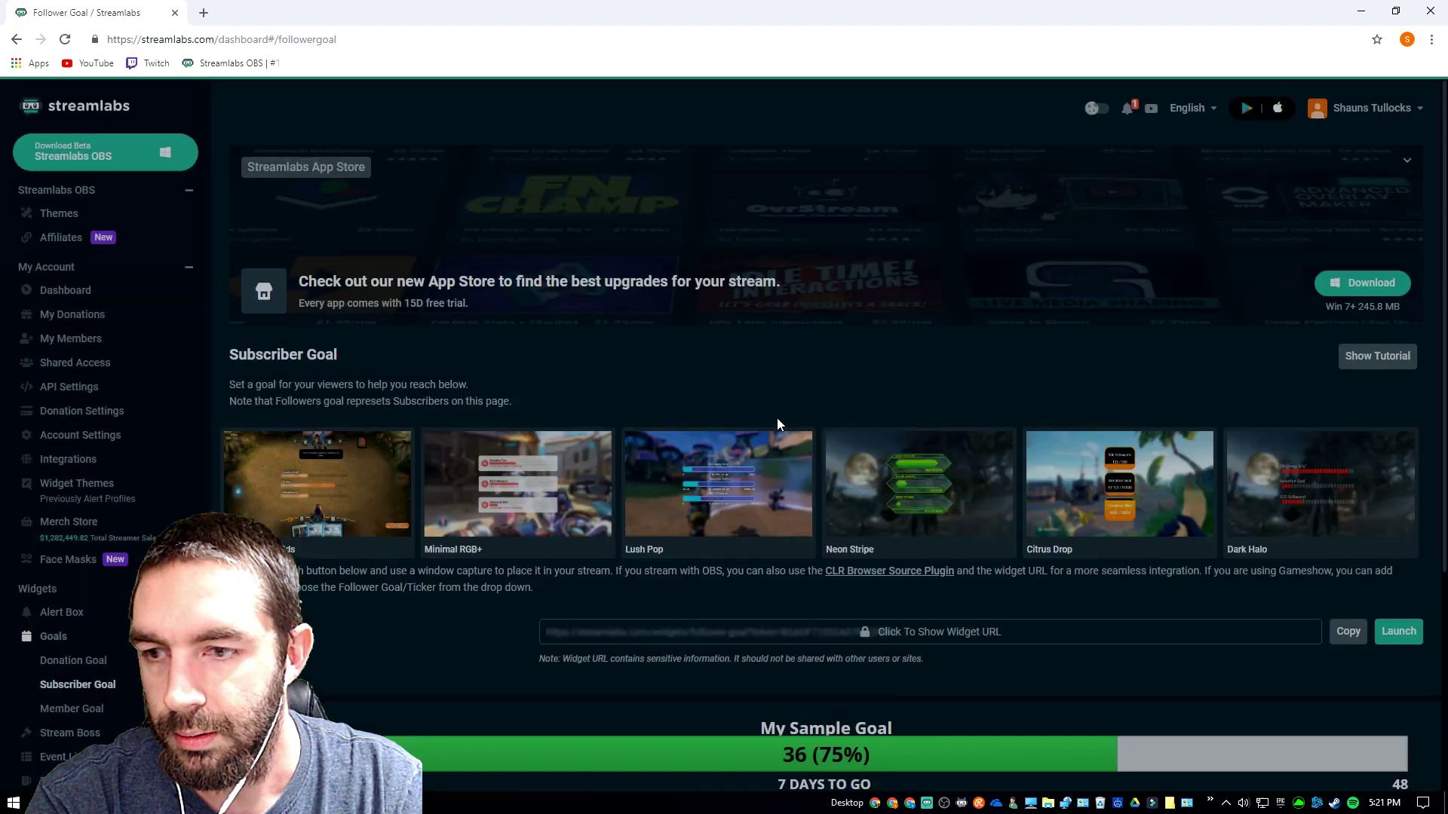
scroll(776, 424, "down", 4)
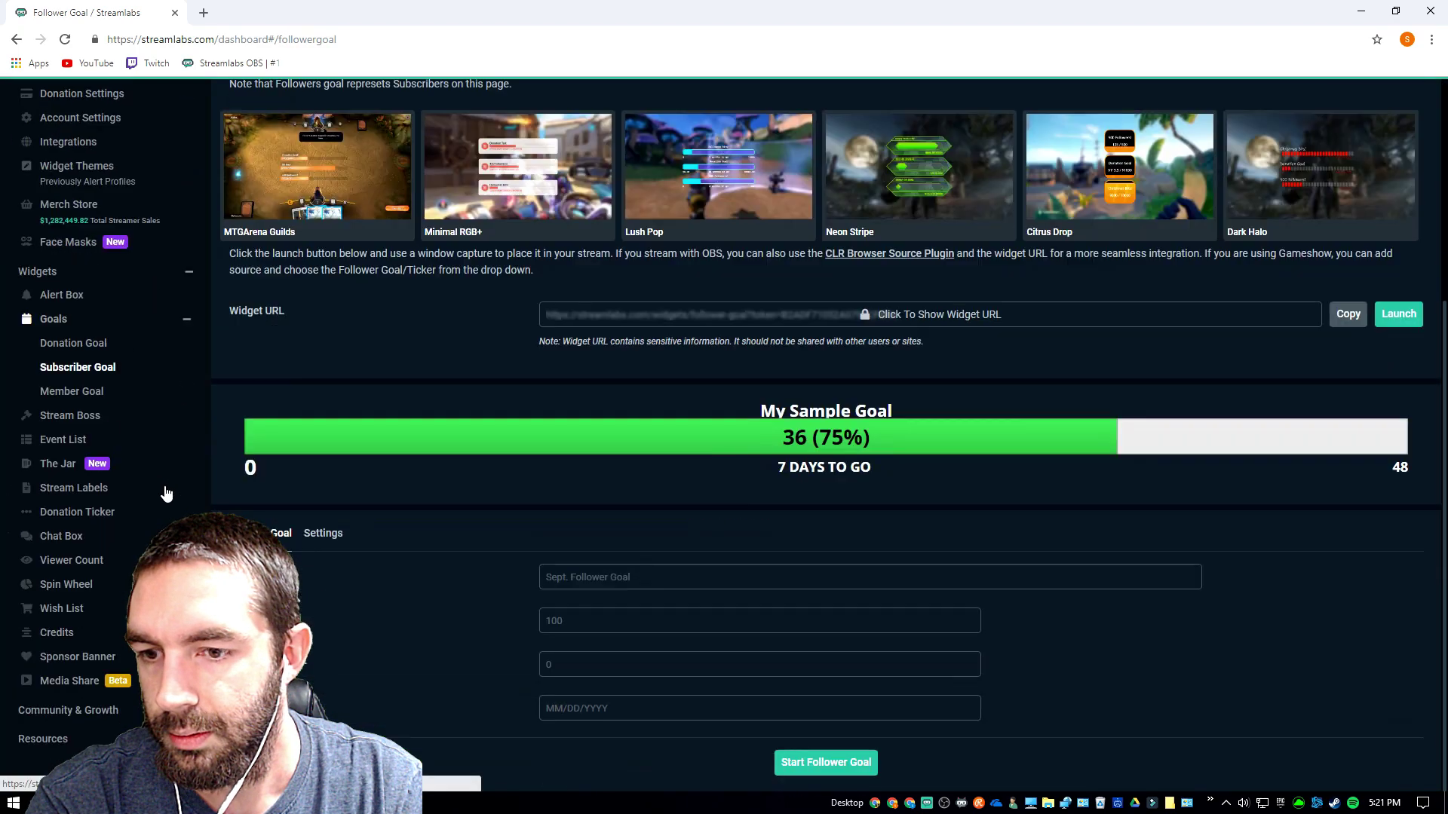
- Open the Member Goal page, dismiss its introduction and view the sample goal and its fields
left_click(76, 393)
left_click(1039, 336)
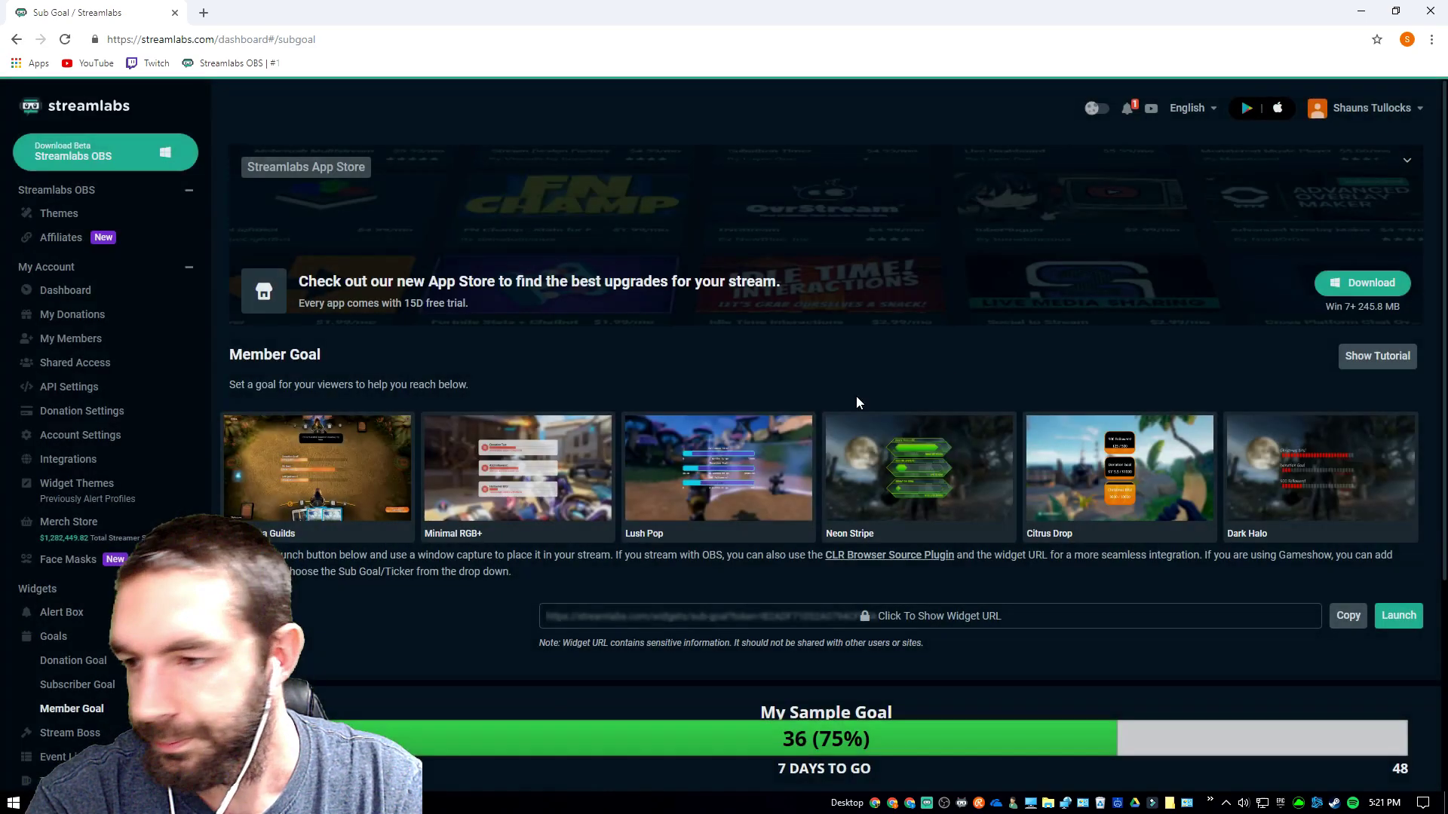
scroll(857, 403, "down", 4)
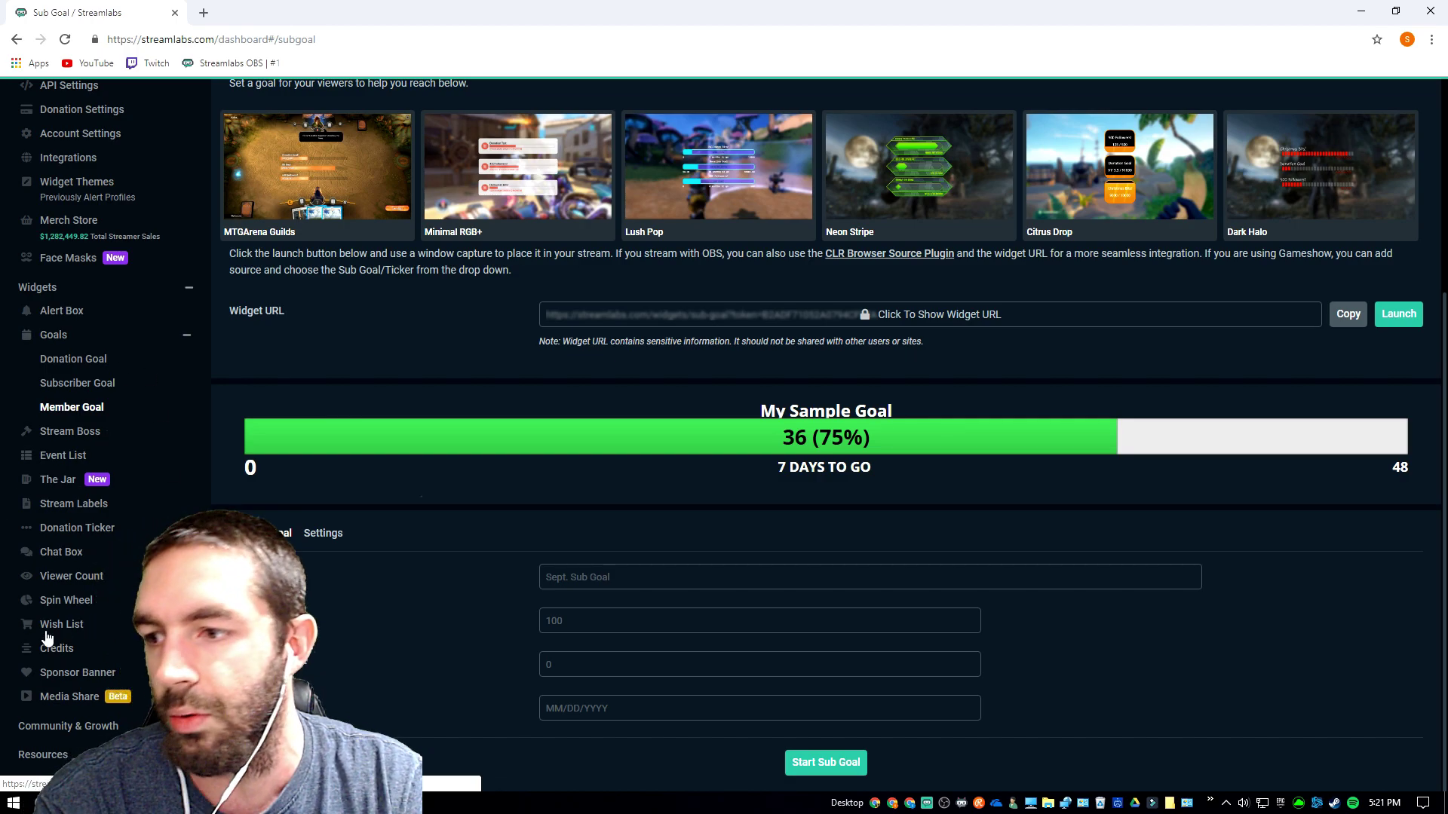
- Look through the account and widget entries of the dashboard and reopen the Alert Box page
scroll(115, 642, "up", 4)
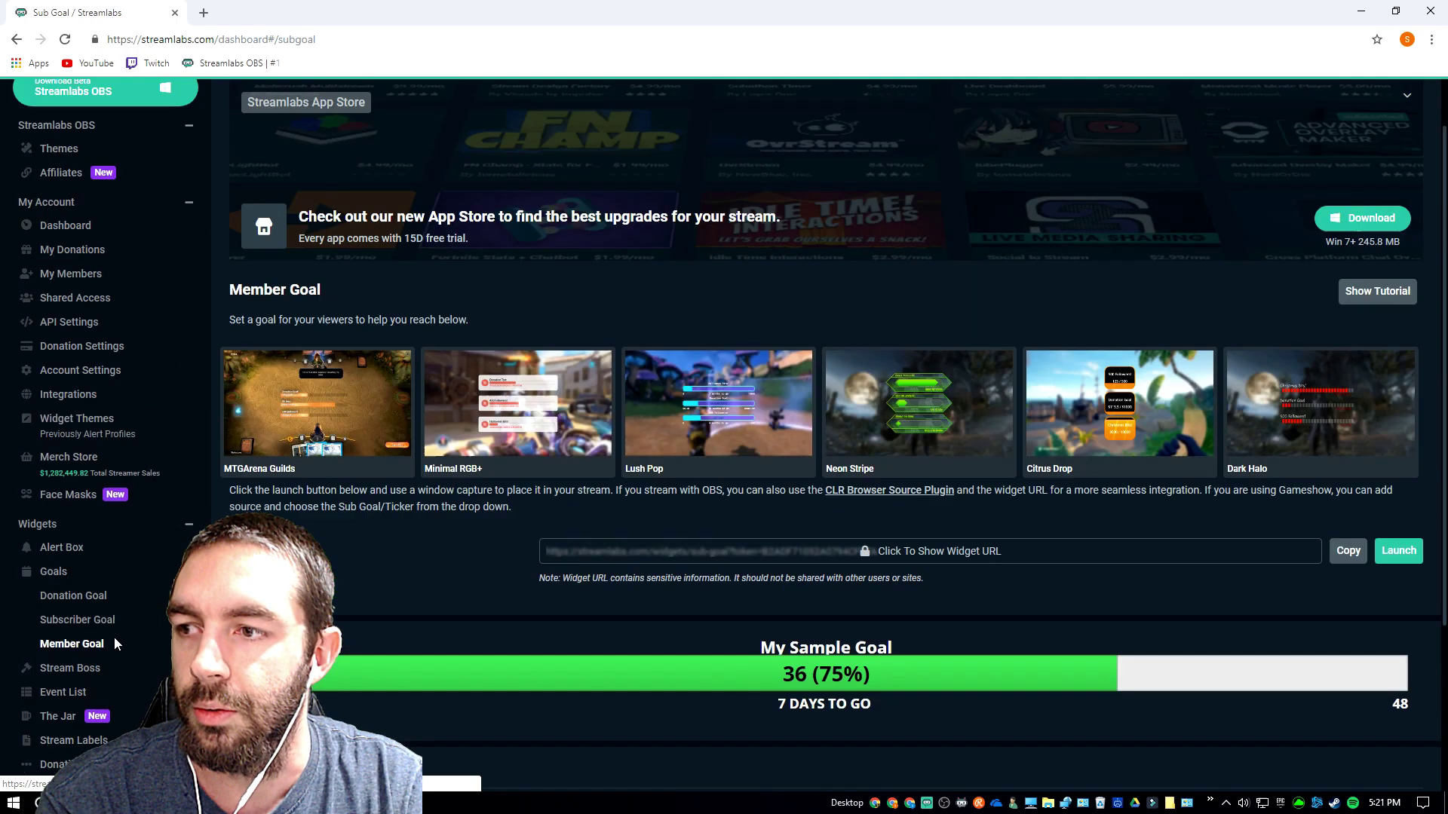
scroll(115, 641, "down", 5)
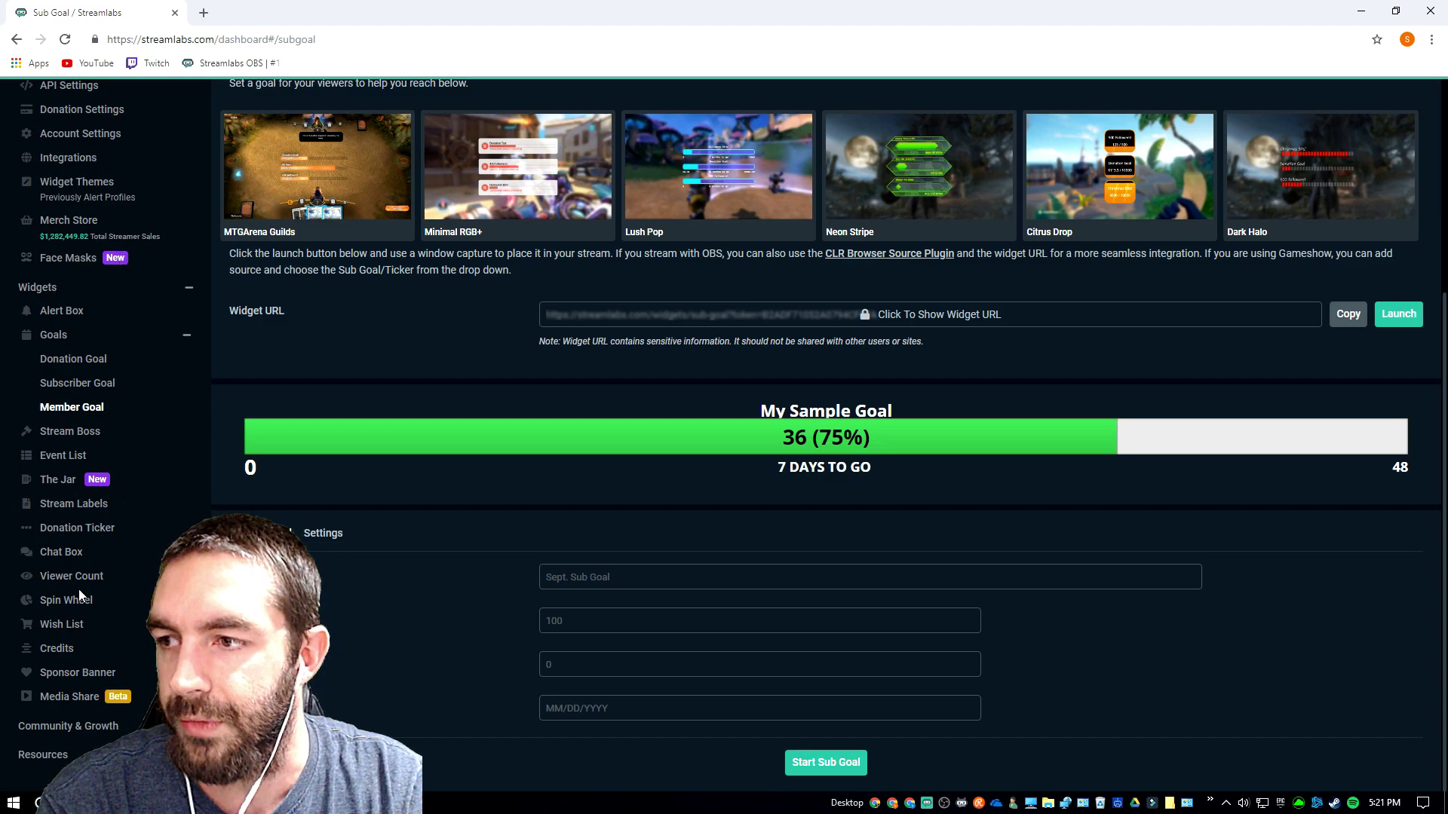
scroll(81, 573, "up", 5)
scroll(89, 517, "up", 1)
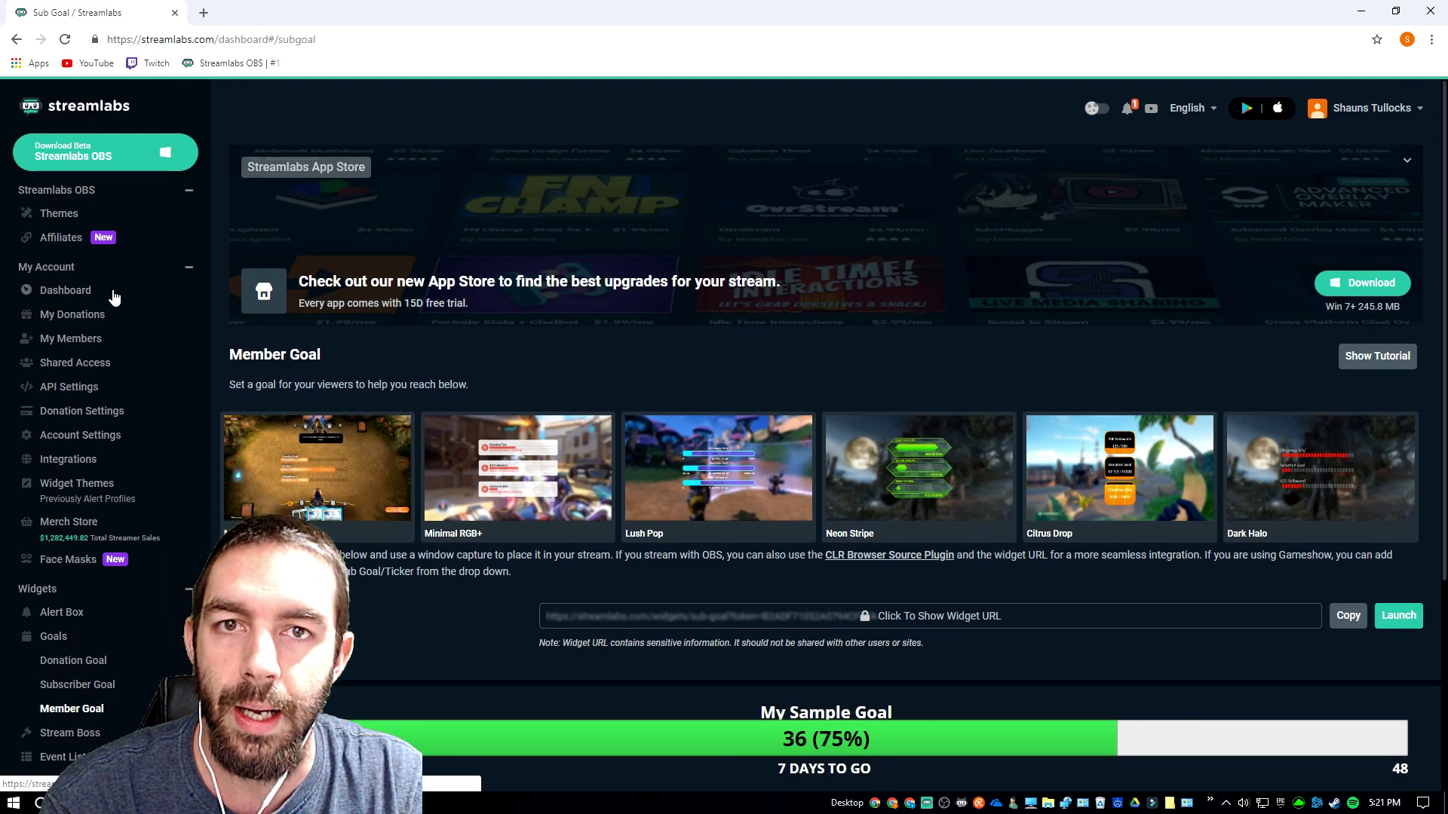
scroll(113, 441, "down", 4)
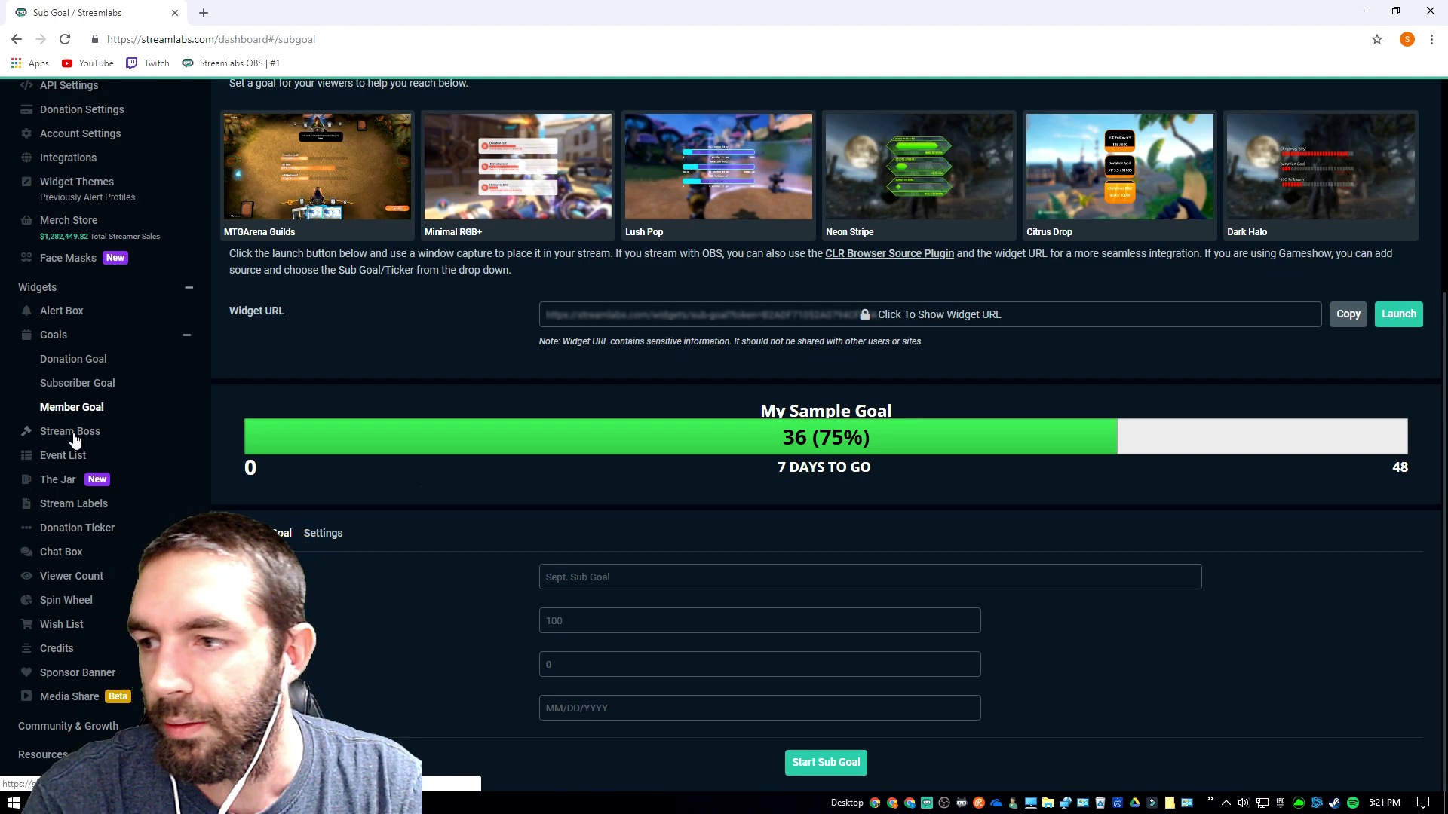
left_click(59, 312)
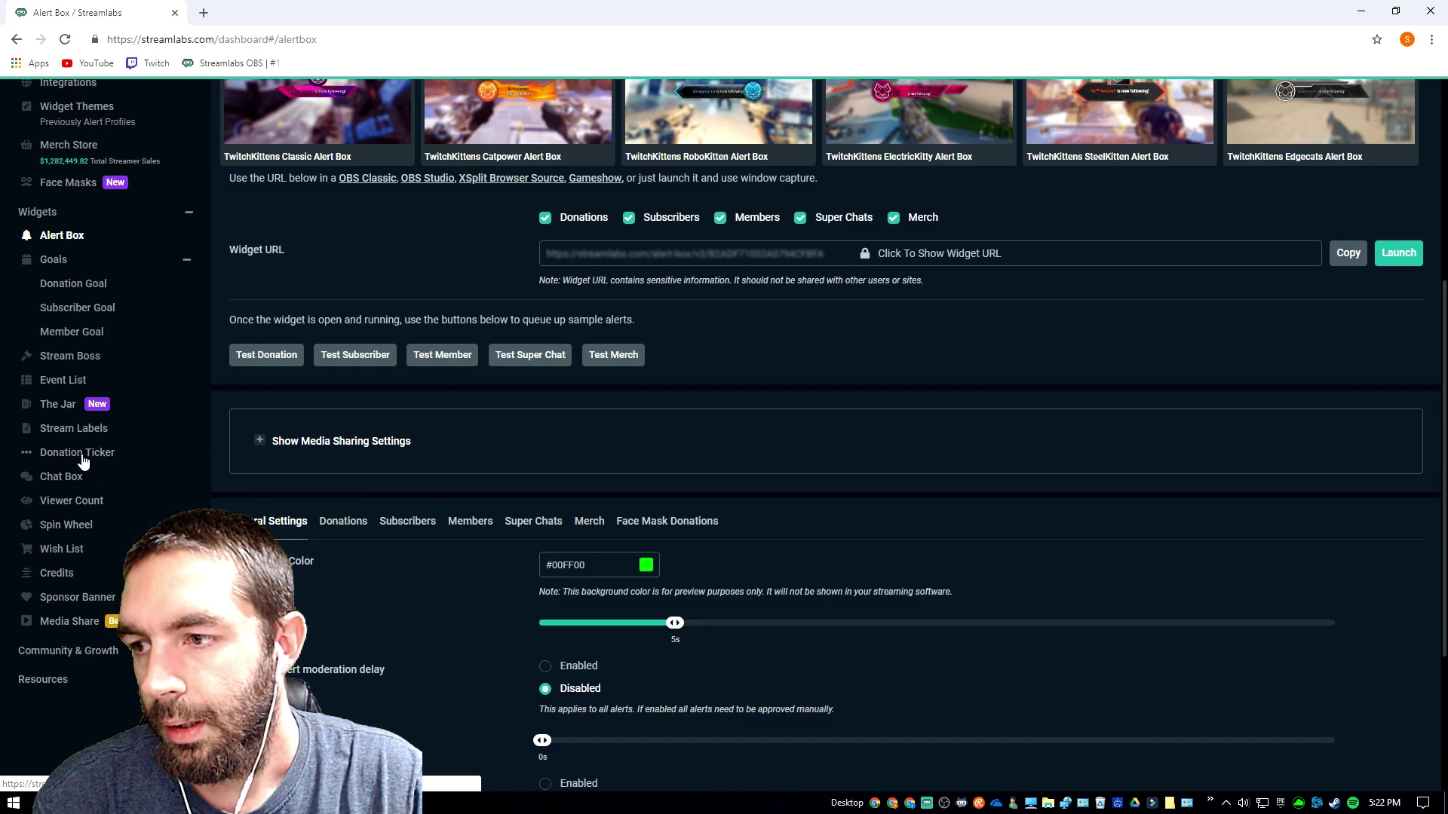
- Open the Donation Ticker widget, close its introduction and examine the ticker preview and settings
left_click(81, 455)
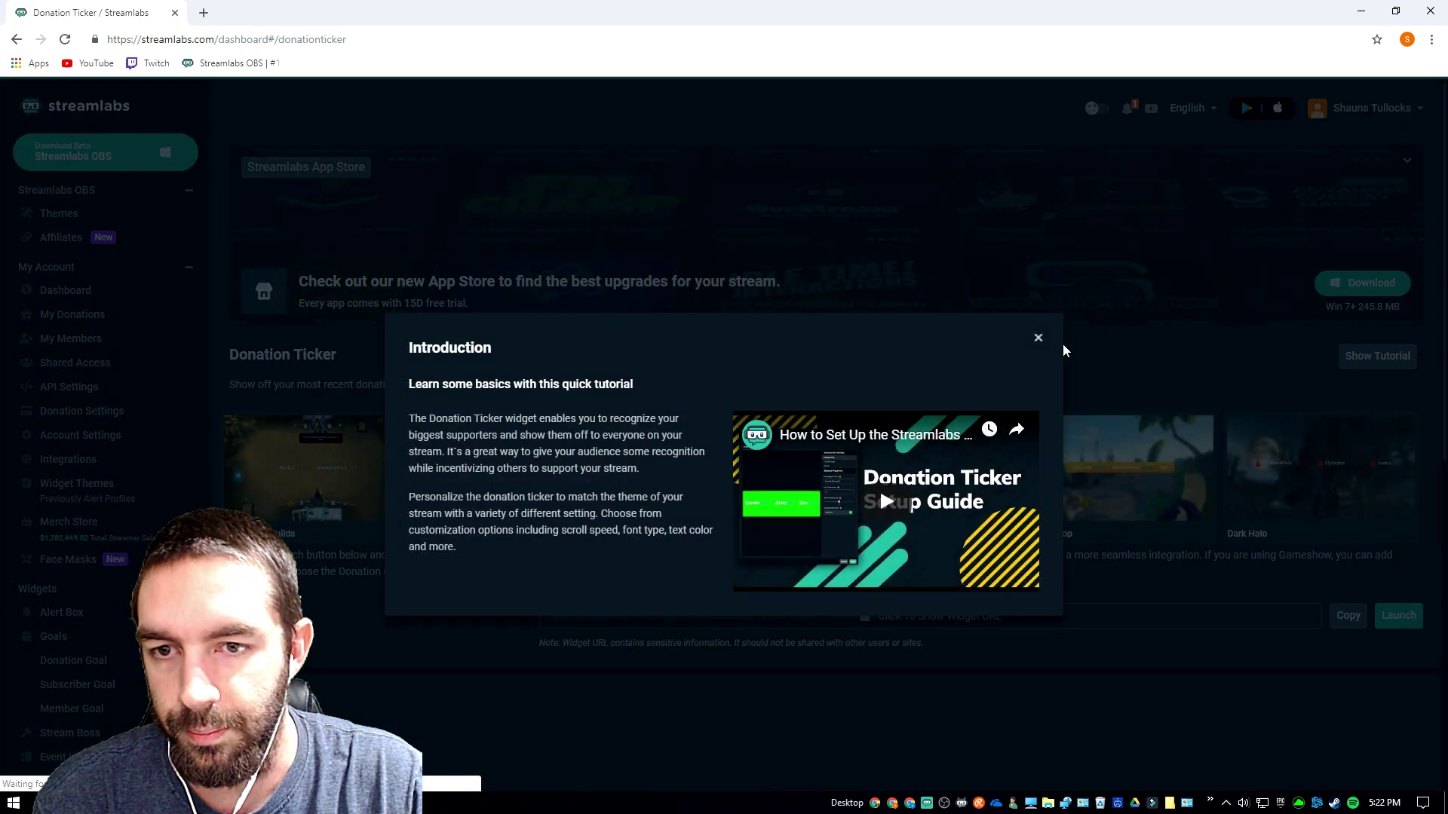
left_click(1038, 337)
scroll(507, 521, "down", 6)
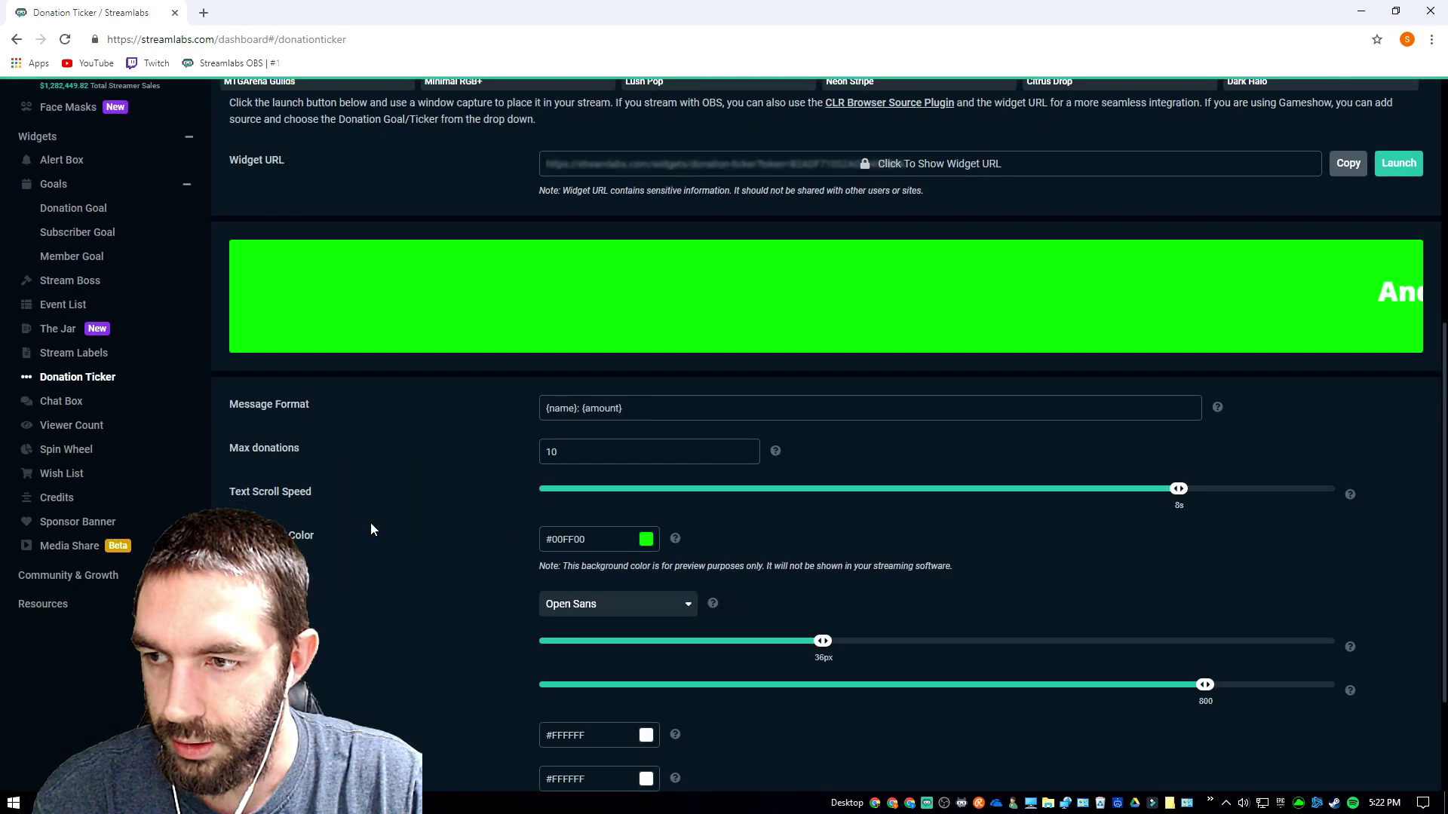
scroll(371, 529, "up", 2)
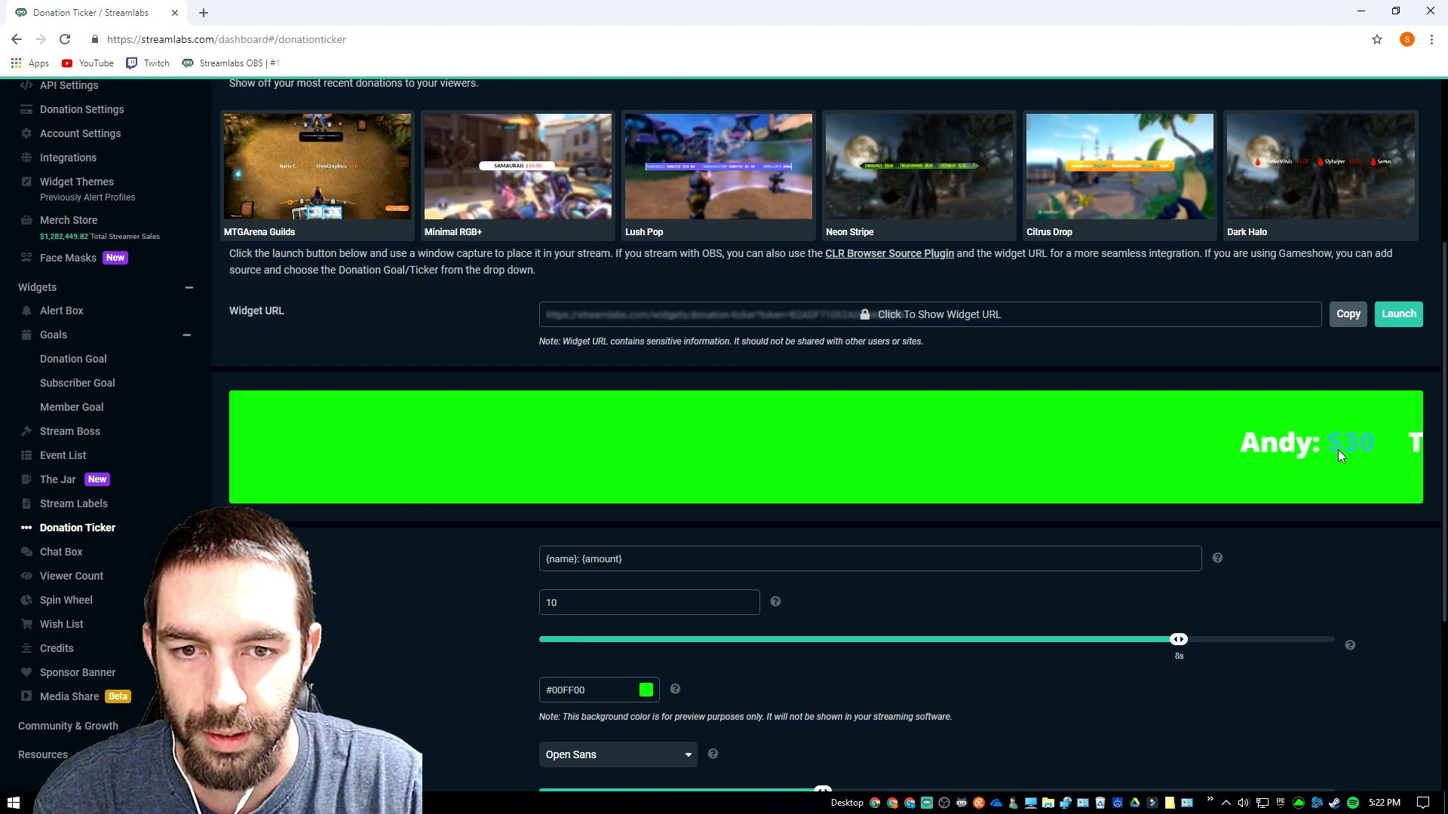
- Set the Donation Ticker's text scroll speed to 10s
scroll(391, 604, "down", 4)
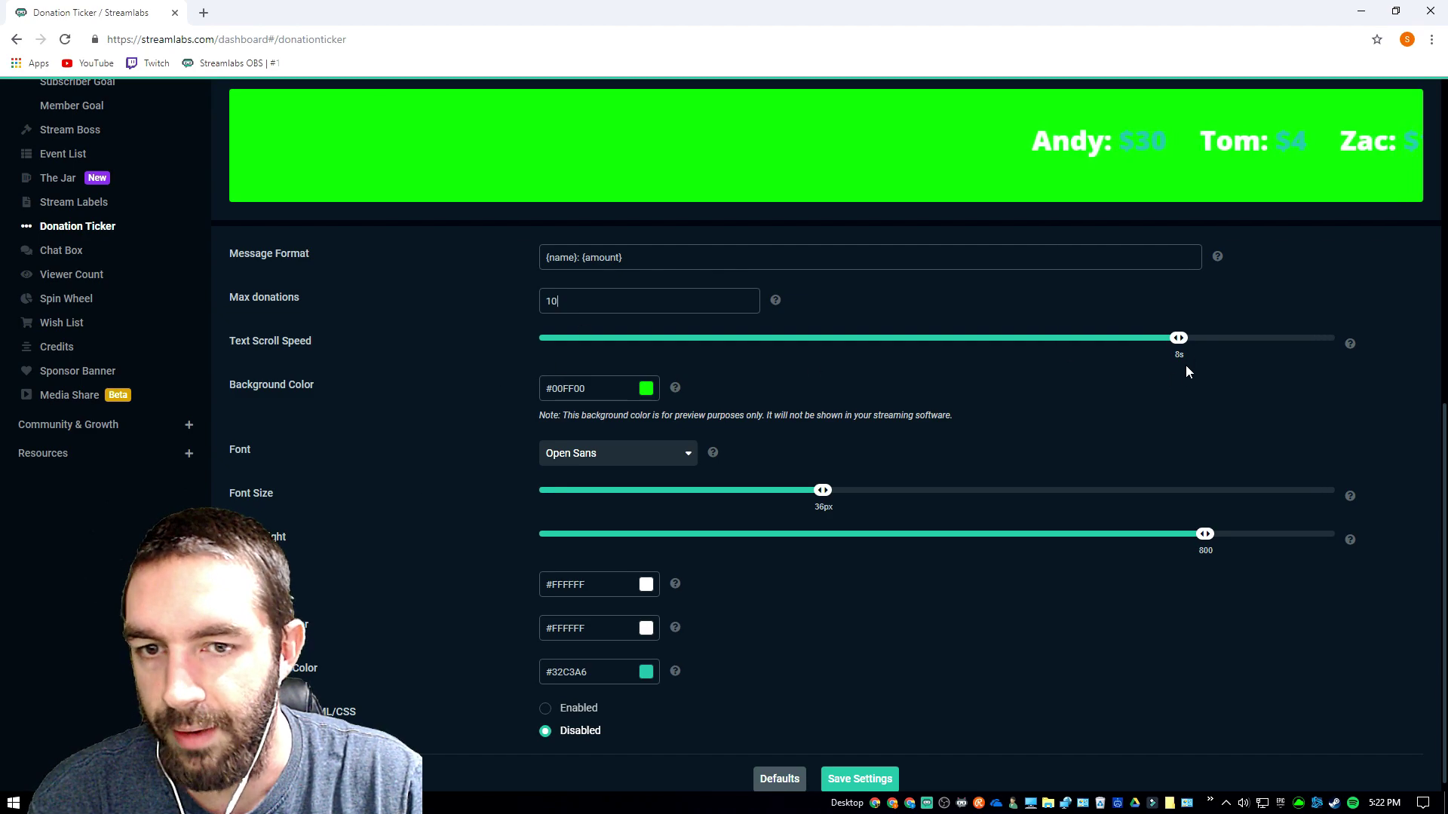
left_click_drag(1174, 345, 1433, 354)
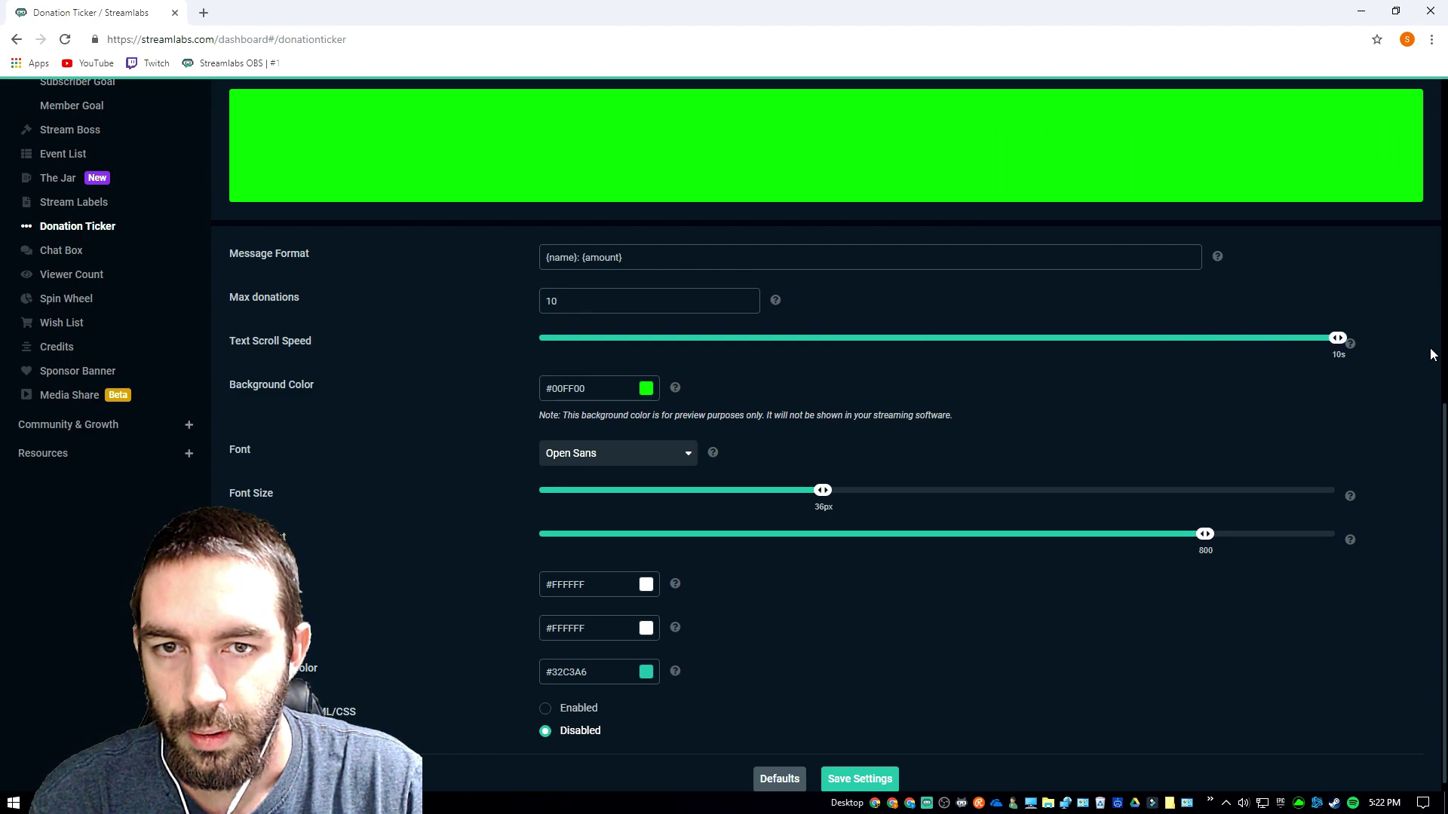
scroll(437, 458, "down", 1)
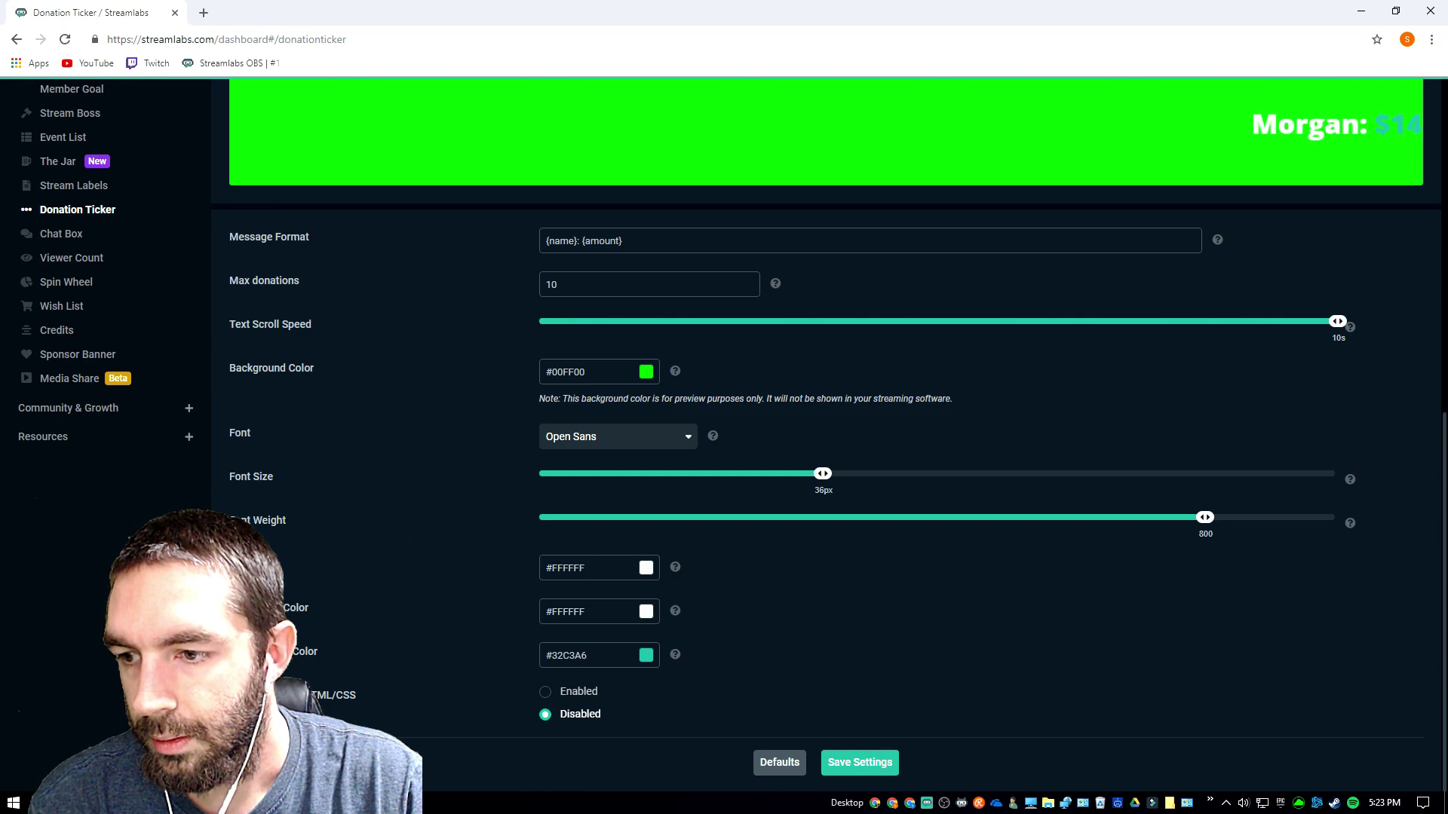
- Open the Chat Box widget, close its introduction and examine the chat preview and its theme and badge settings
scroll(403, 631, "up", 8)
scroll(44, 476, "down", 5)
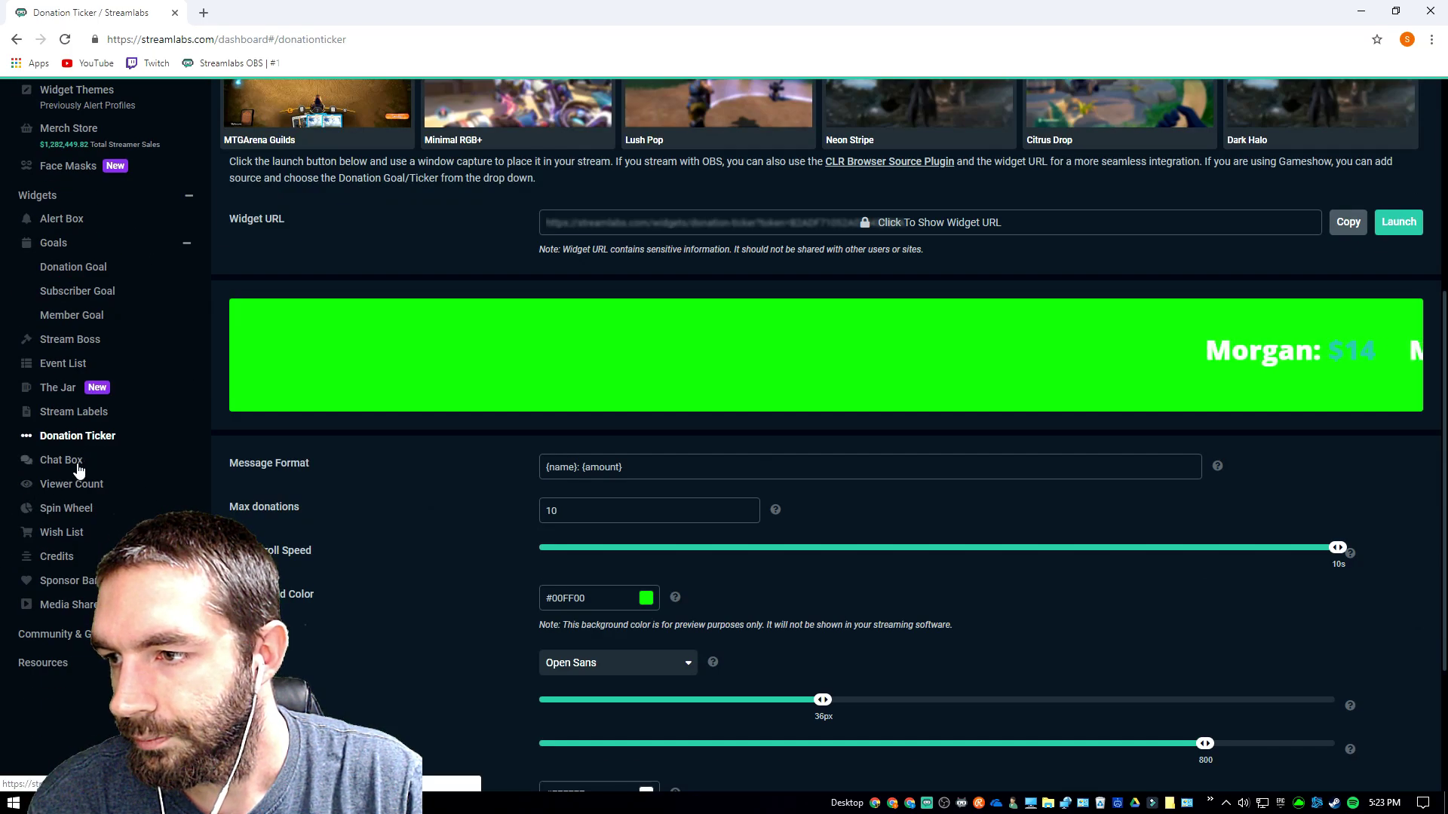
left_click(74, 461)
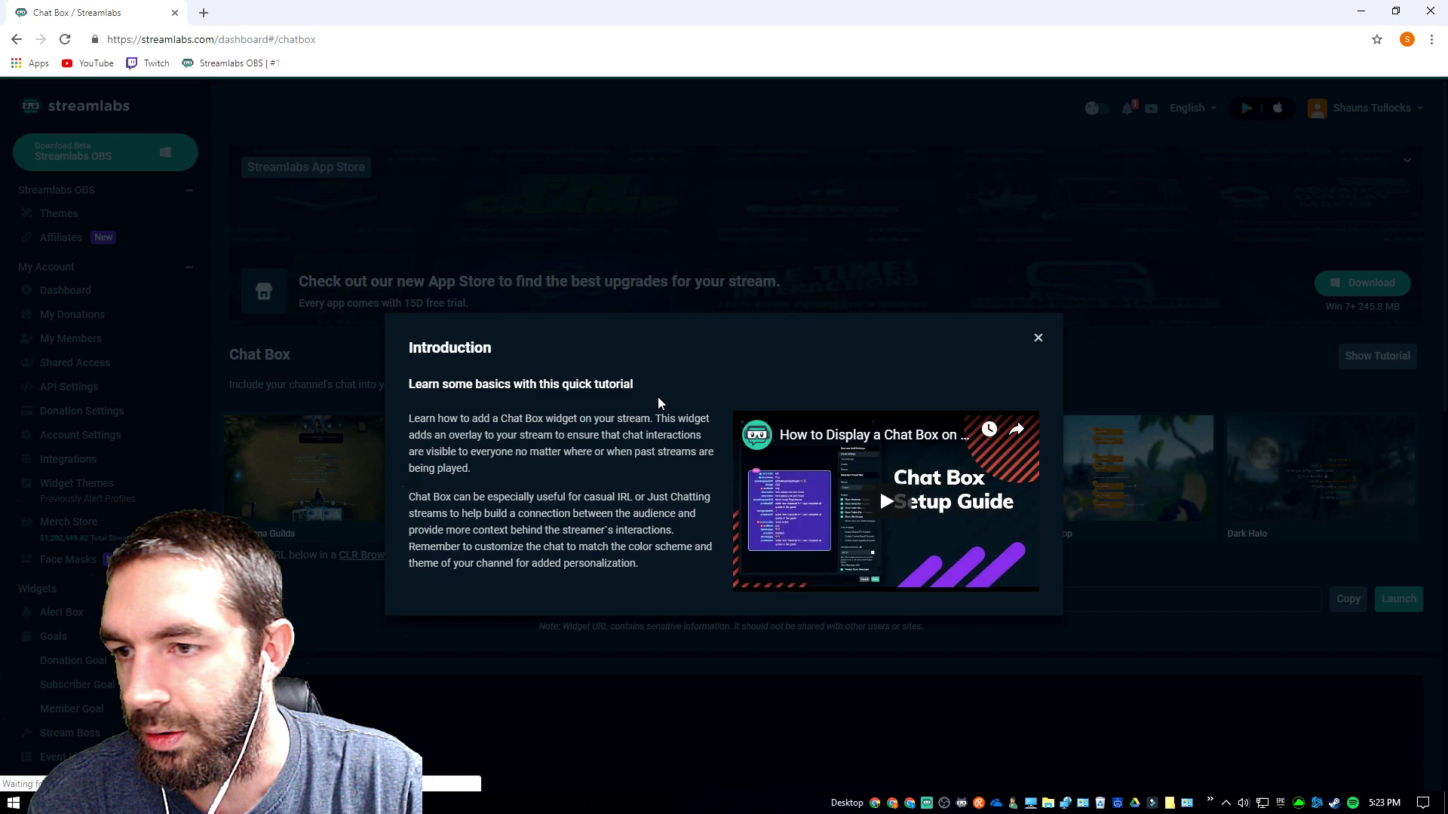
left_click(1037, 337)
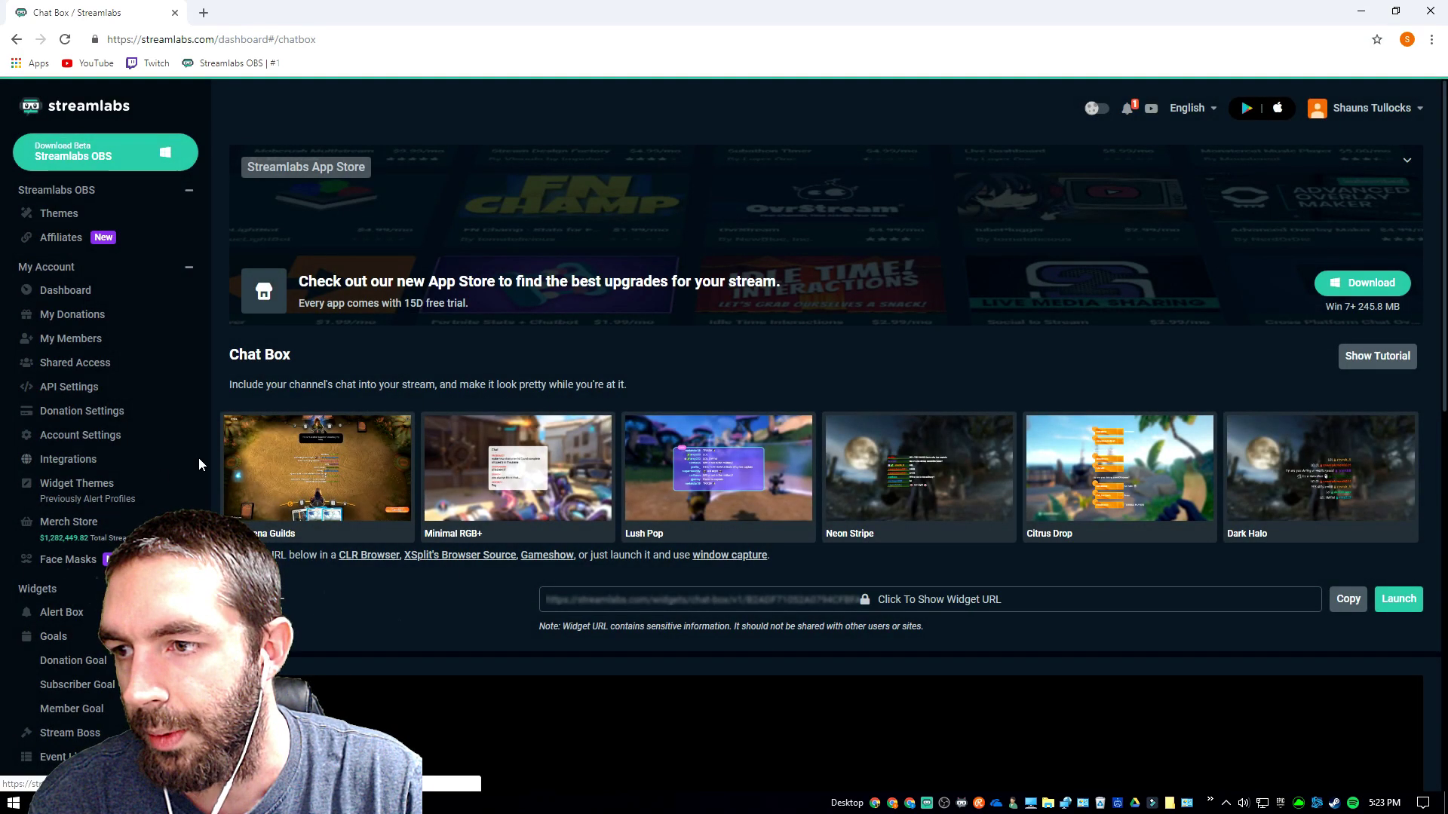
scroll(202, 460, "down", 6)
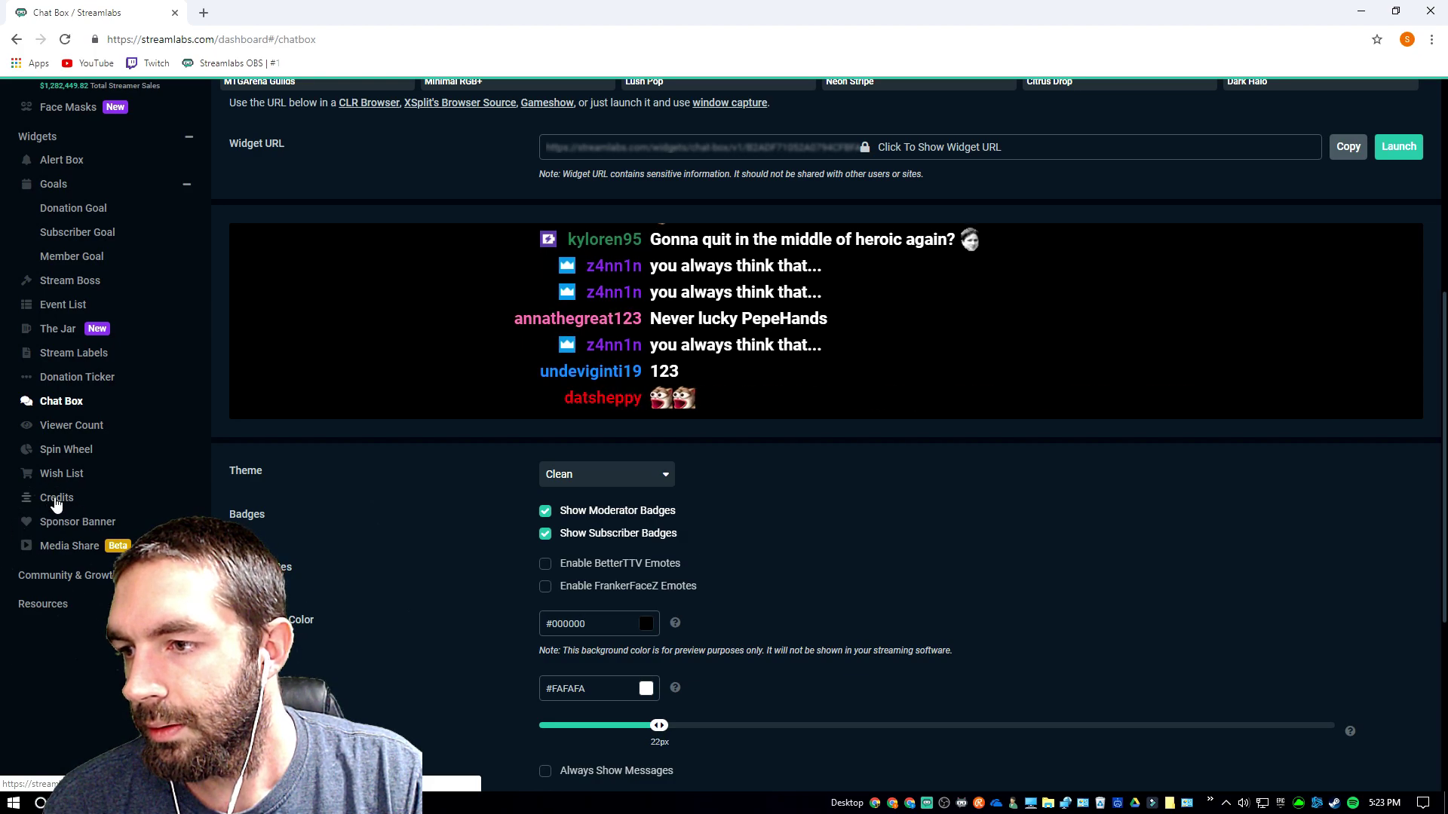
- Open the Credits widget and examine the rolling credits preview, theme, title and display settings
left_click(56, 499)
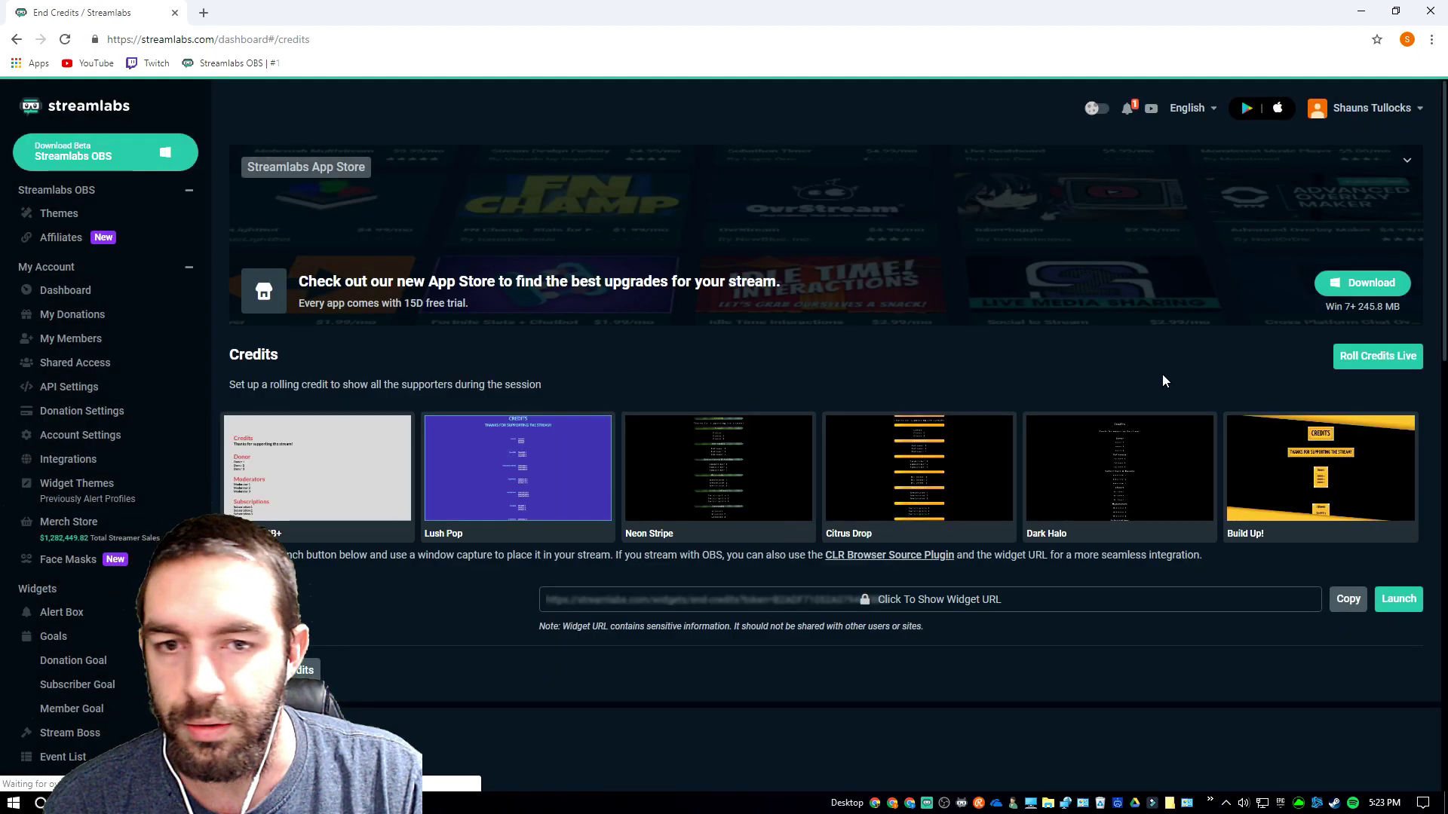
scroll(1165, 380, "down", 5)
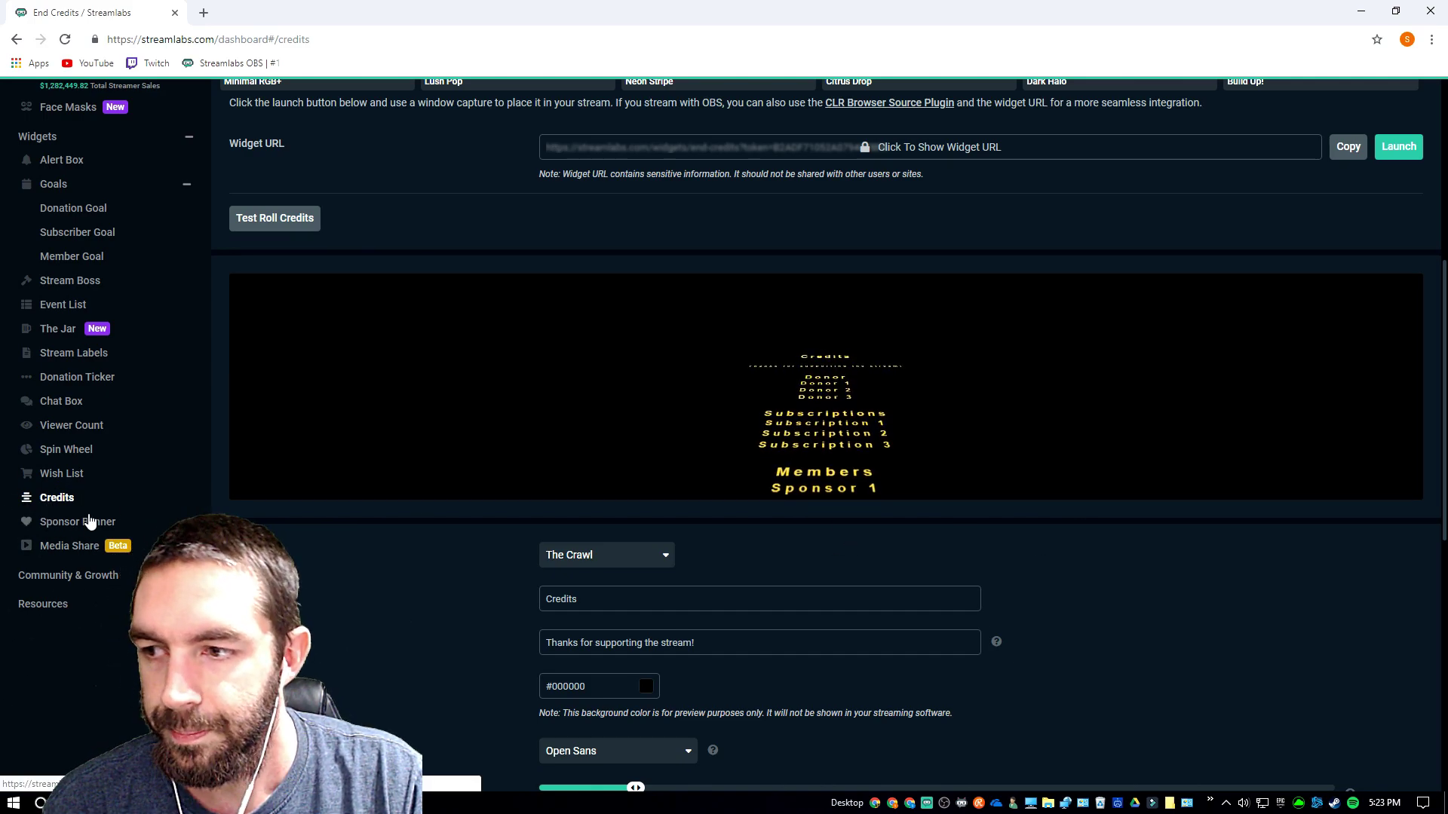
scroll(241, 449, "down", 1)
scroll(232, 496, "down", 2)
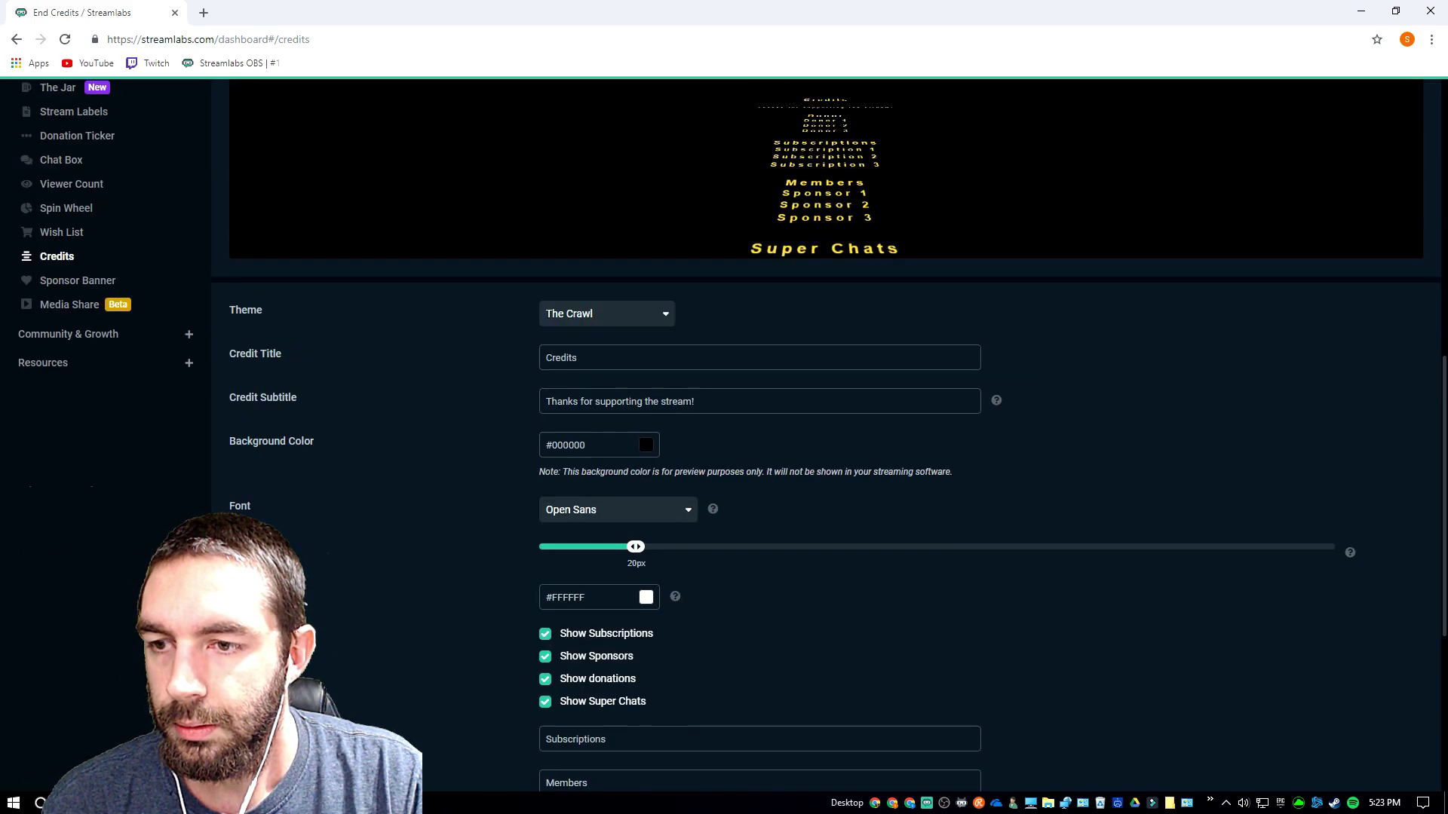
scroll(232, 495, "up", 10)
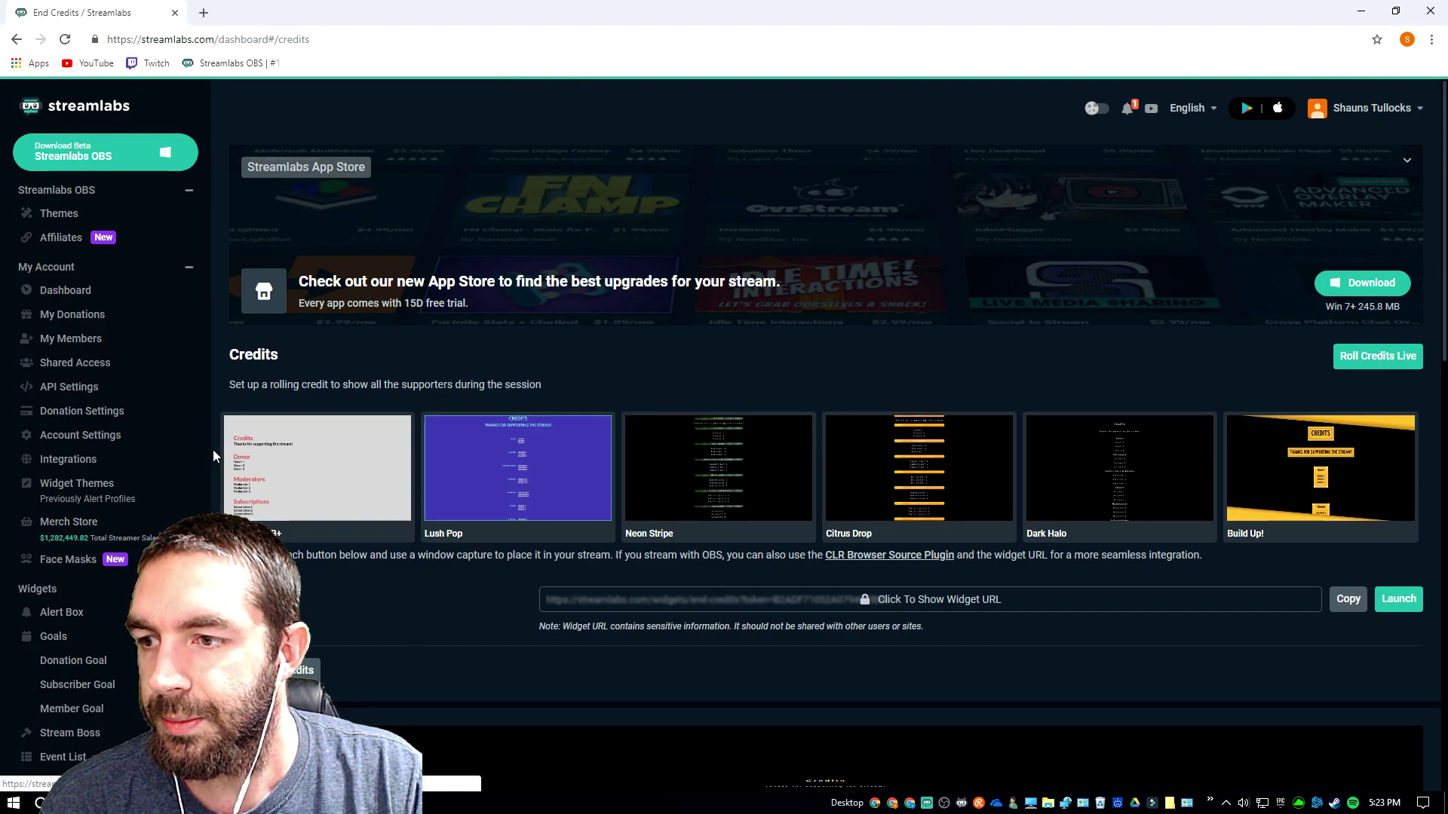